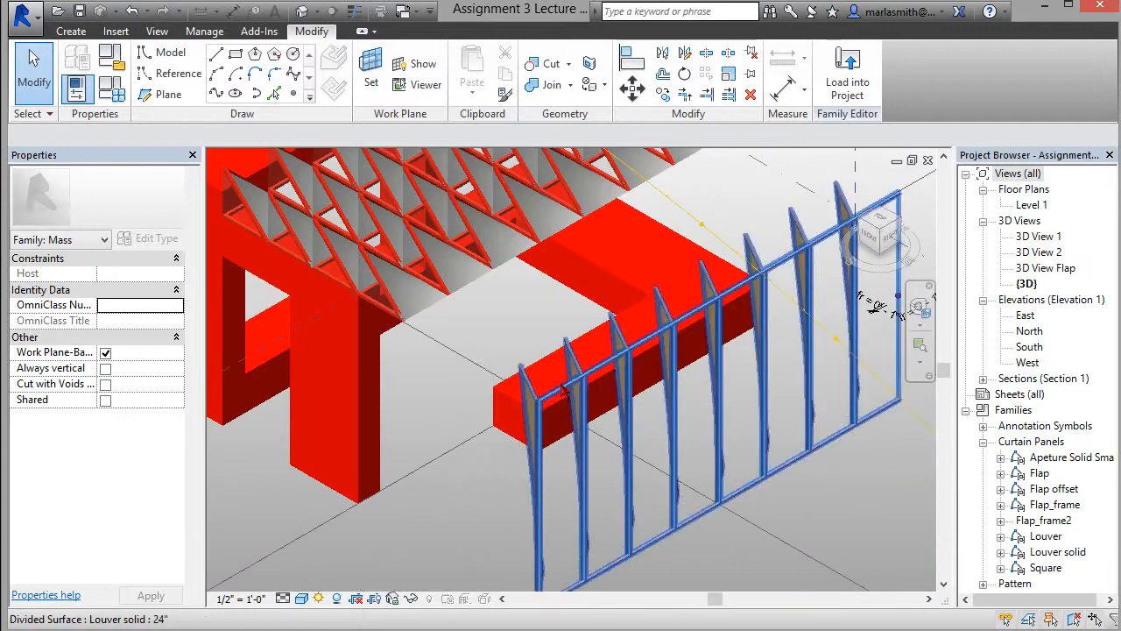
Create a new project based on the Architectural Template
scroll(739, 302, down, 5)
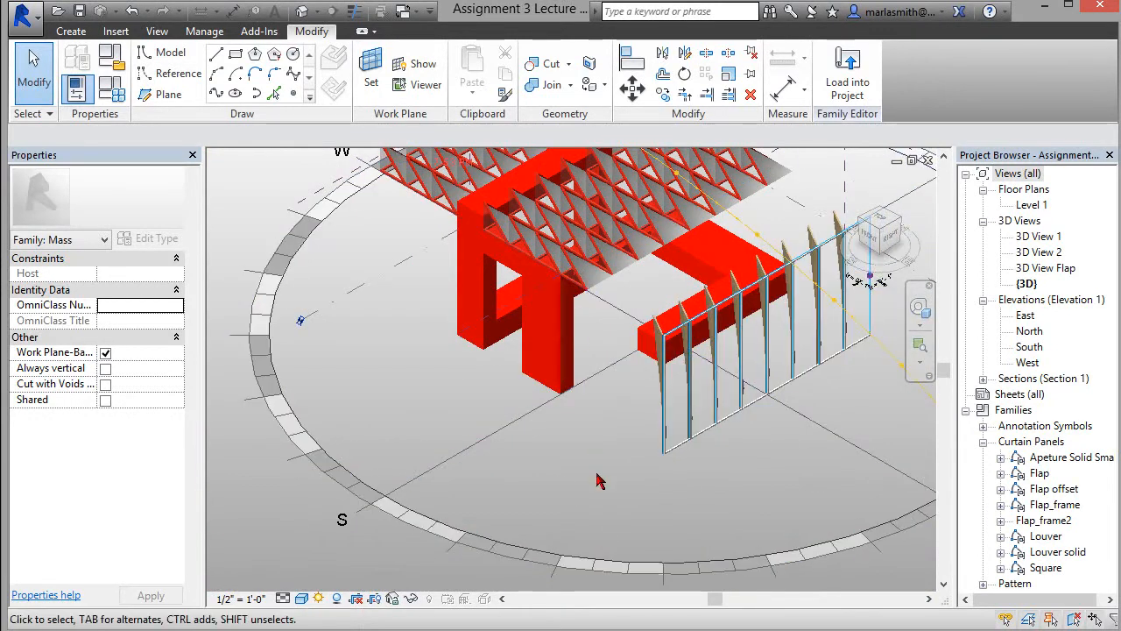
scroll(595, 473, down, 2)
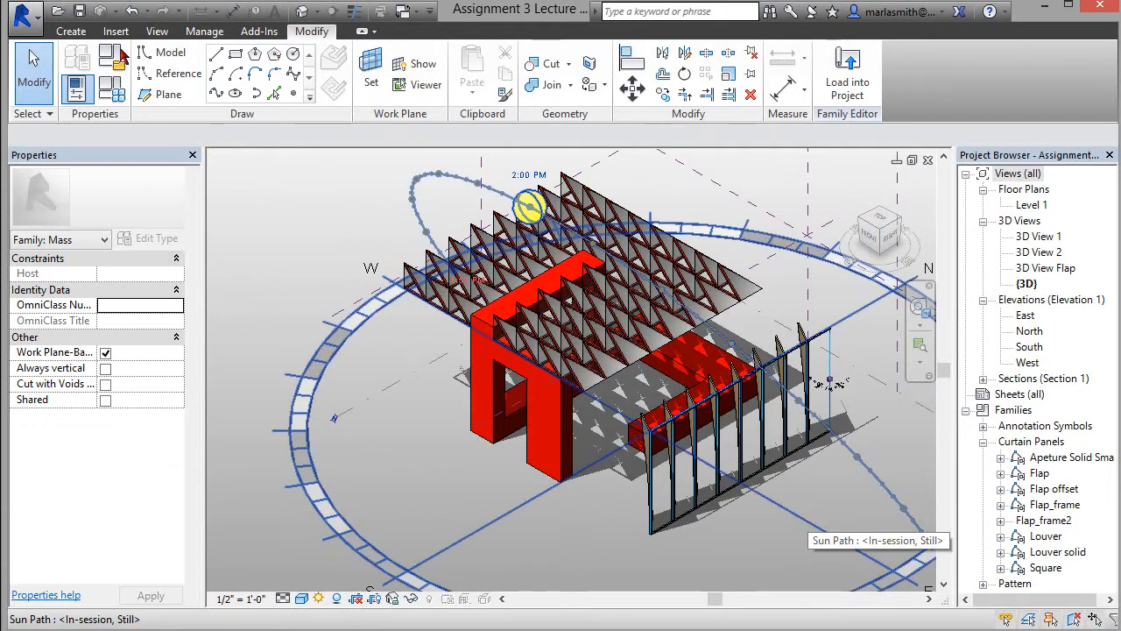
click(35, 25)
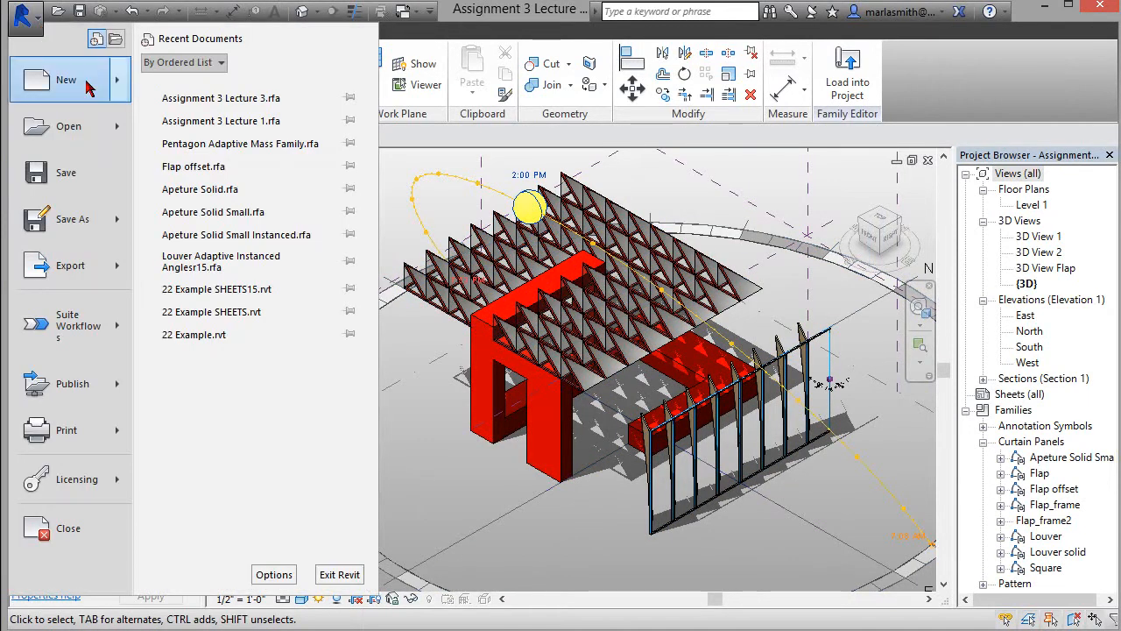
mouse_move(88, 88)
click(200, 85)
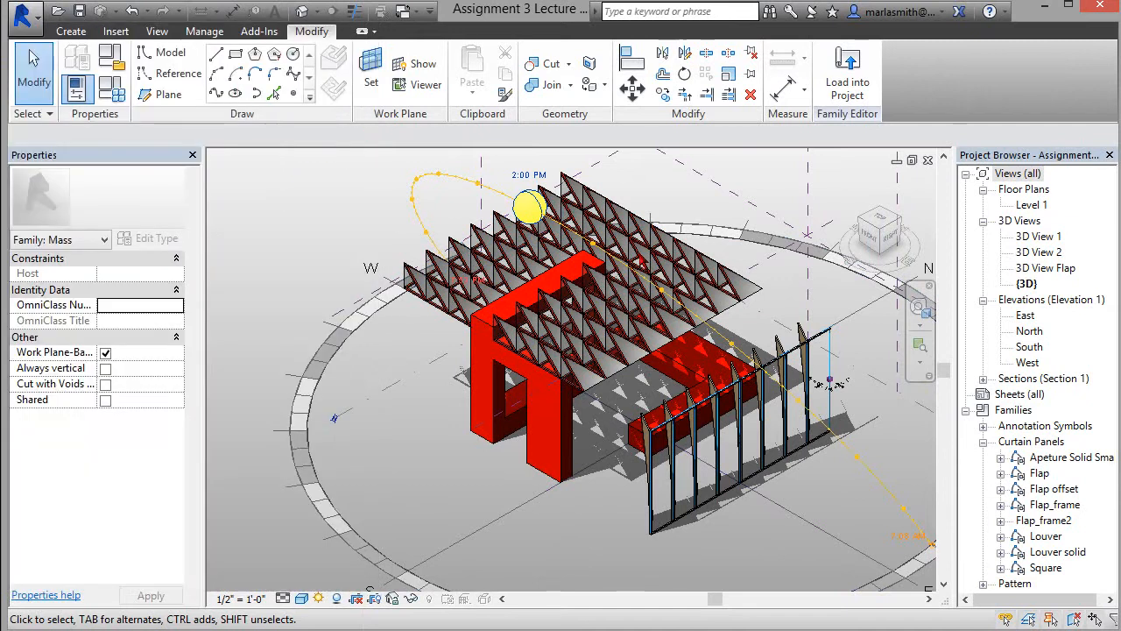
click(567, 286)
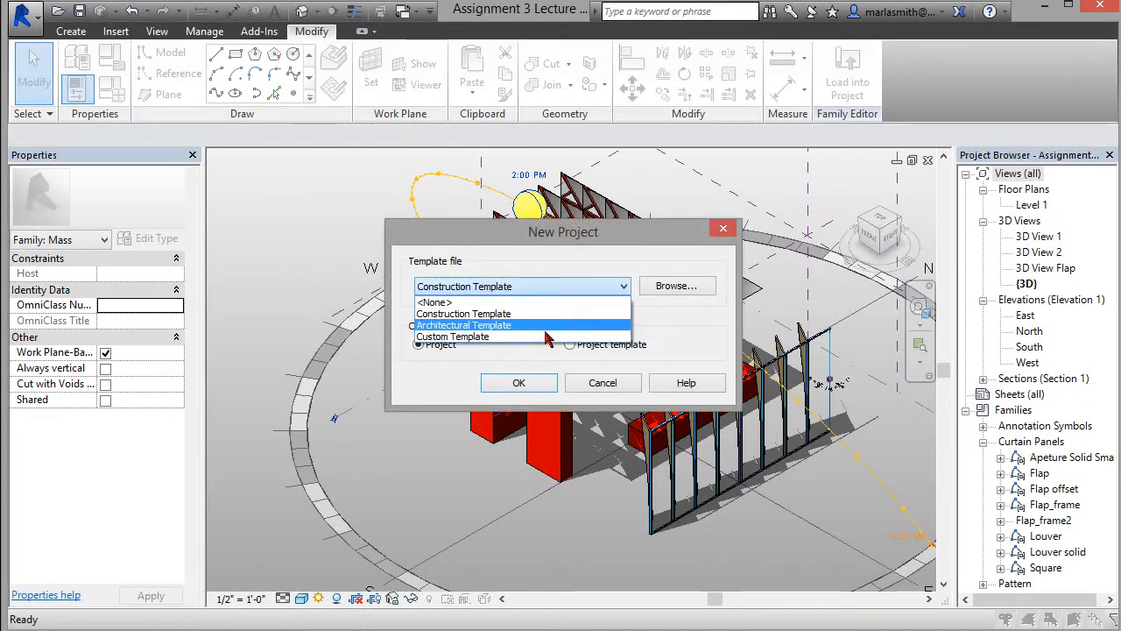
click(526, 333)
click(518, 383)
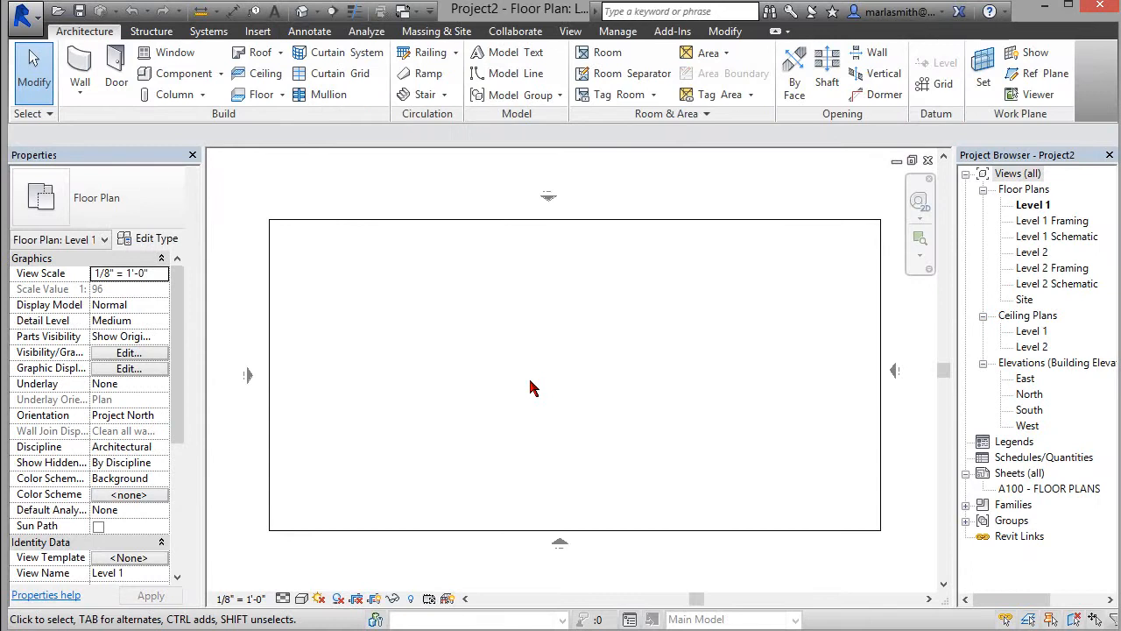
Return to the Assignment 3 mass family and load it into Project2 only
key(ctrl+Tab)
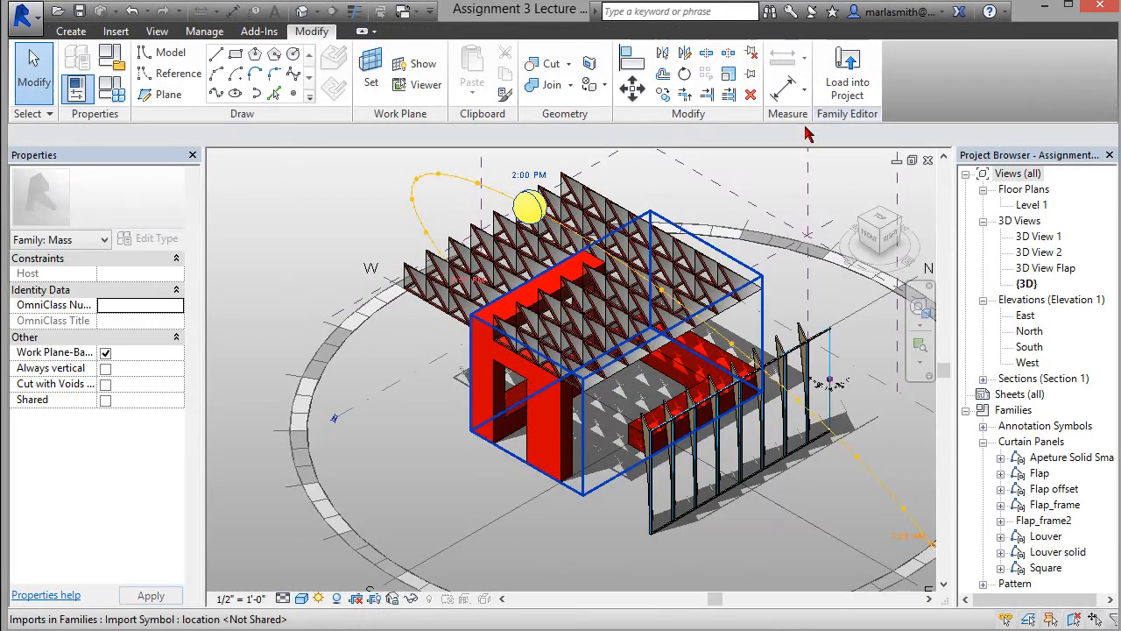
click(865, 87)
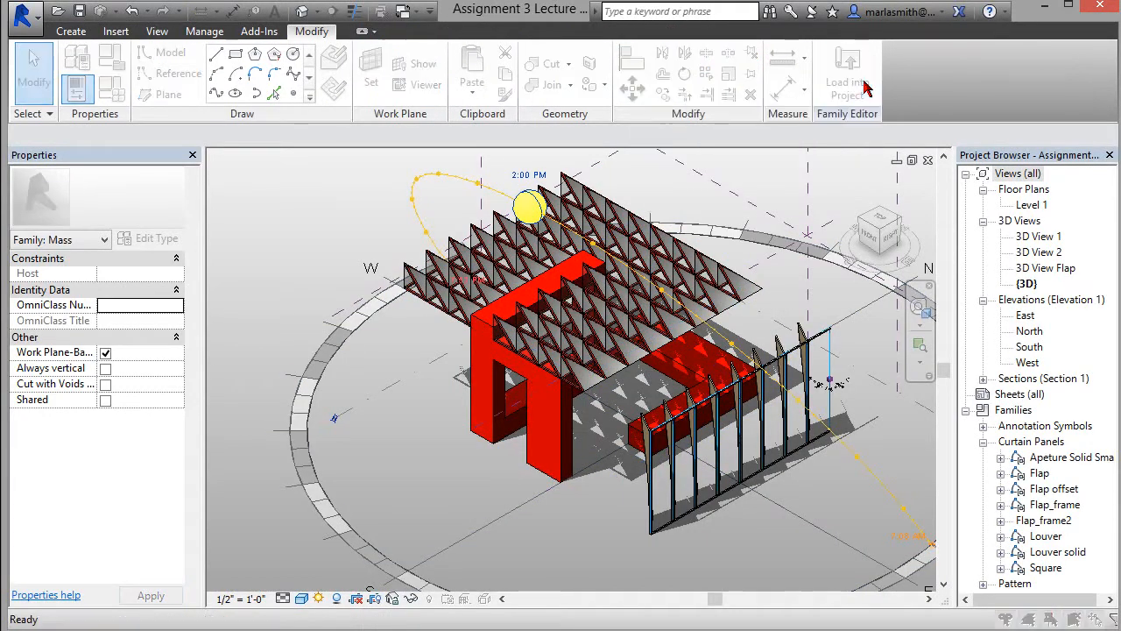
click(449, 256)
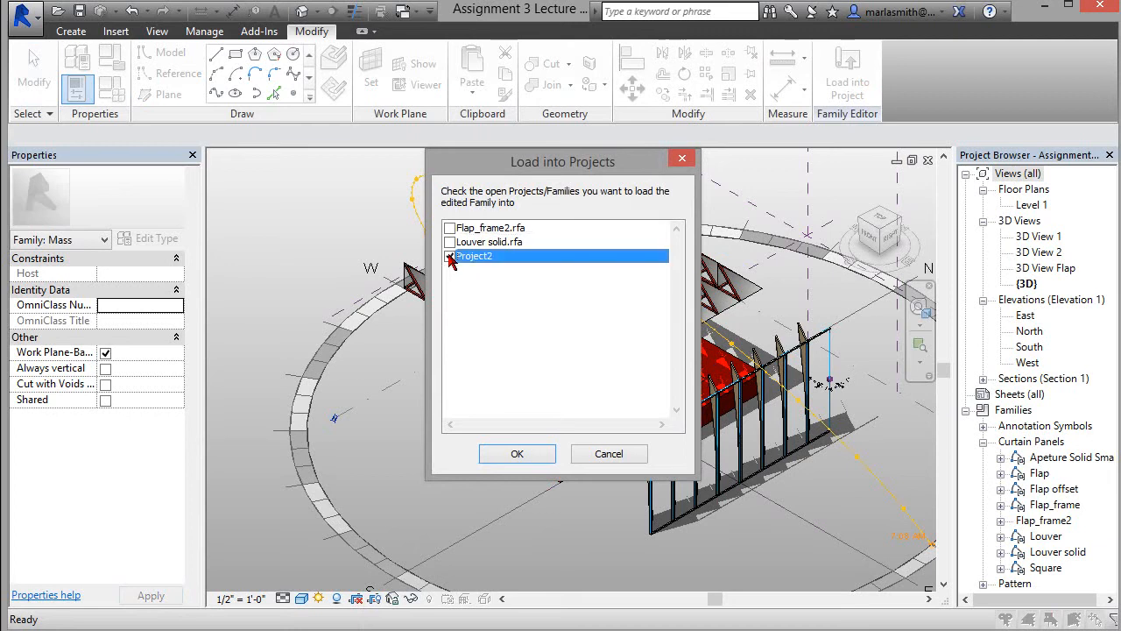
click(531, 454)
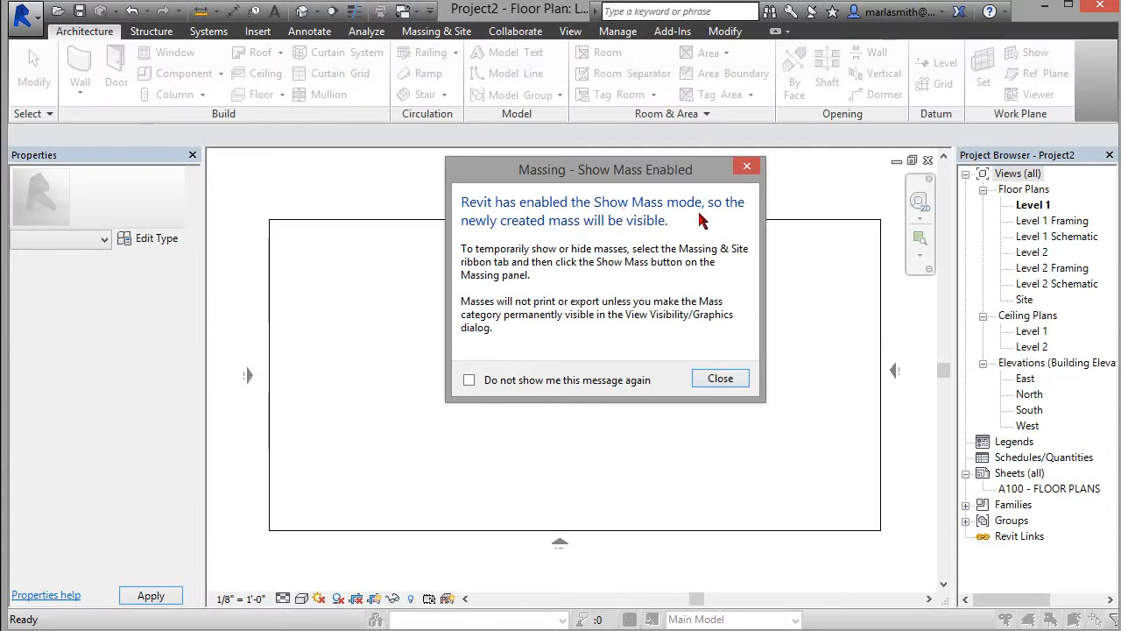
click(726, 382)
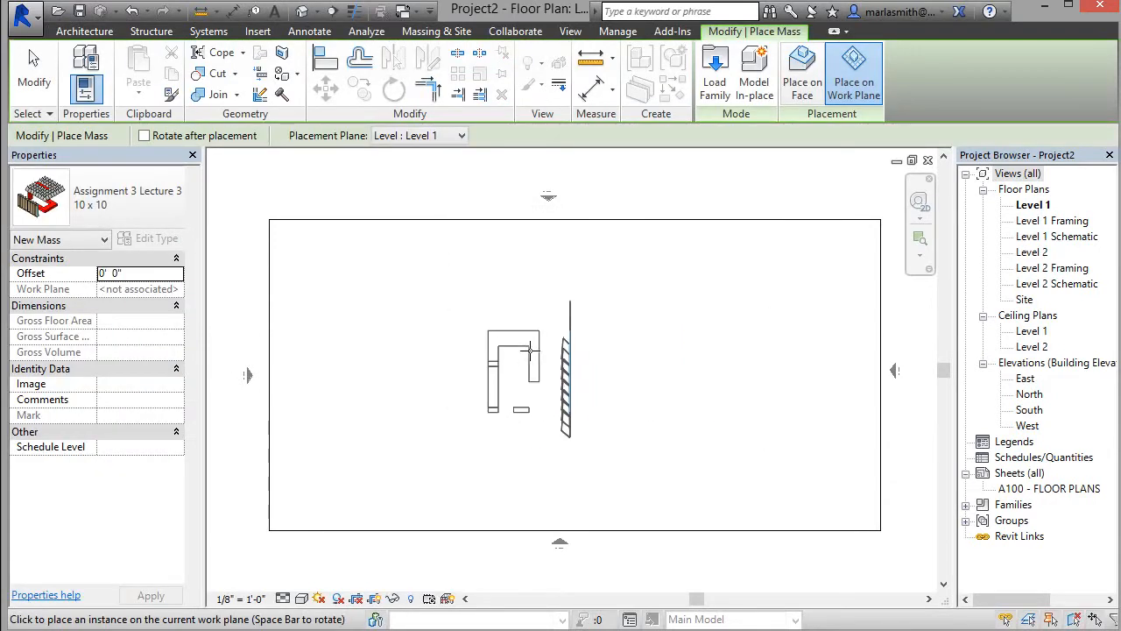
Place one instance of the Assignment 3 Lecture 3 mass on Level 1, near the middle of the floor plan
click(538, 352)
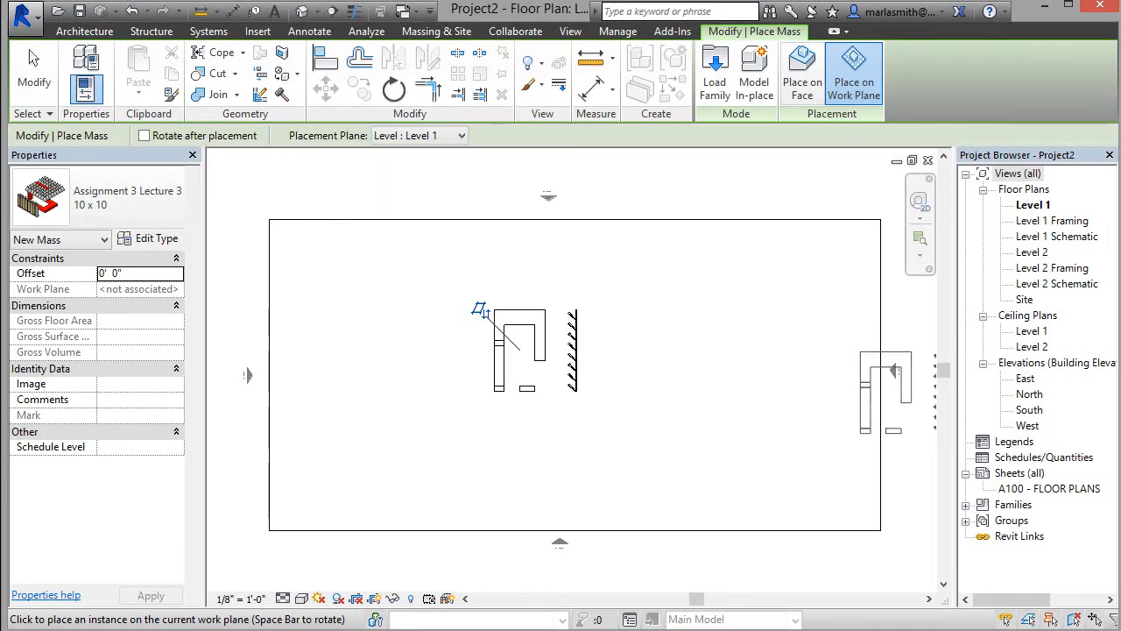
click(652, 410)
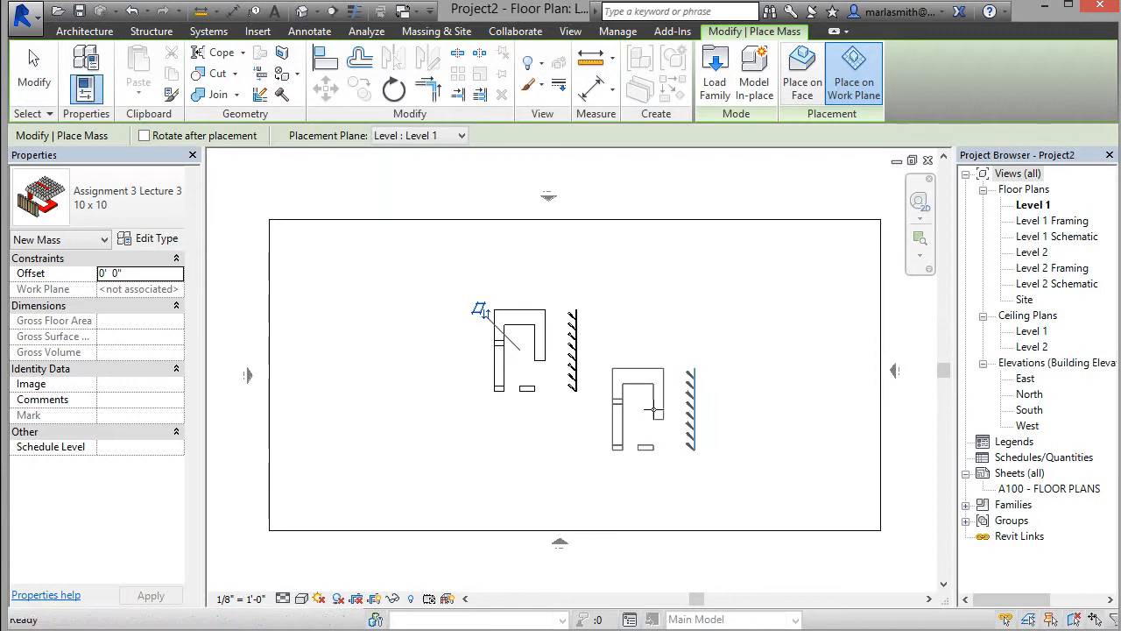
key(Escape)
scroll(436, 312, up, 2)
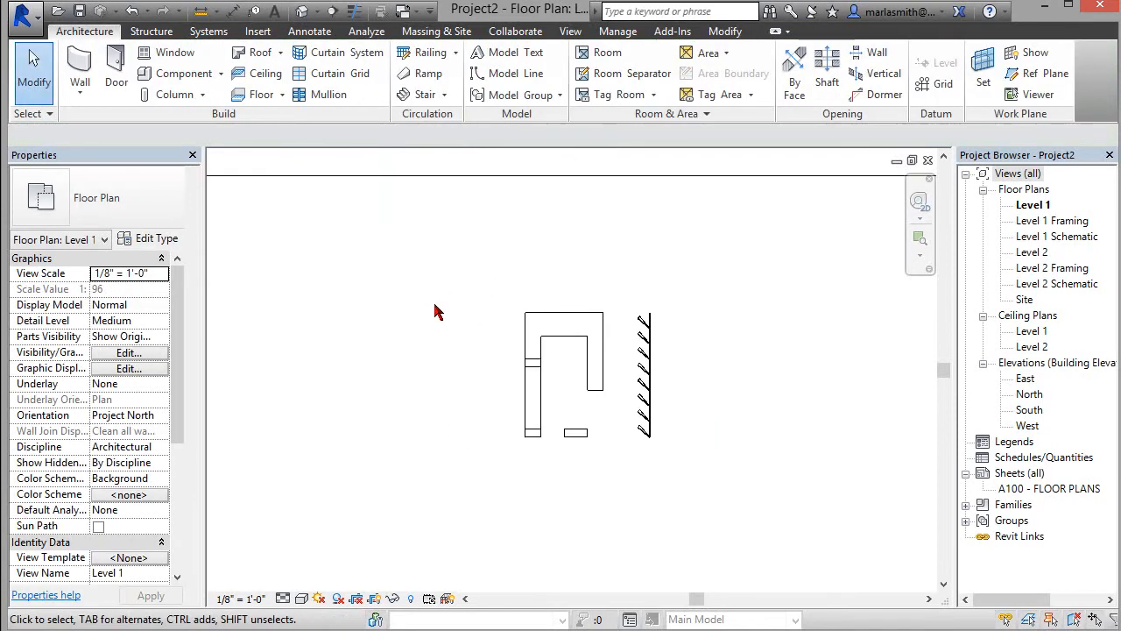
scroll(543, 379, up, 2)
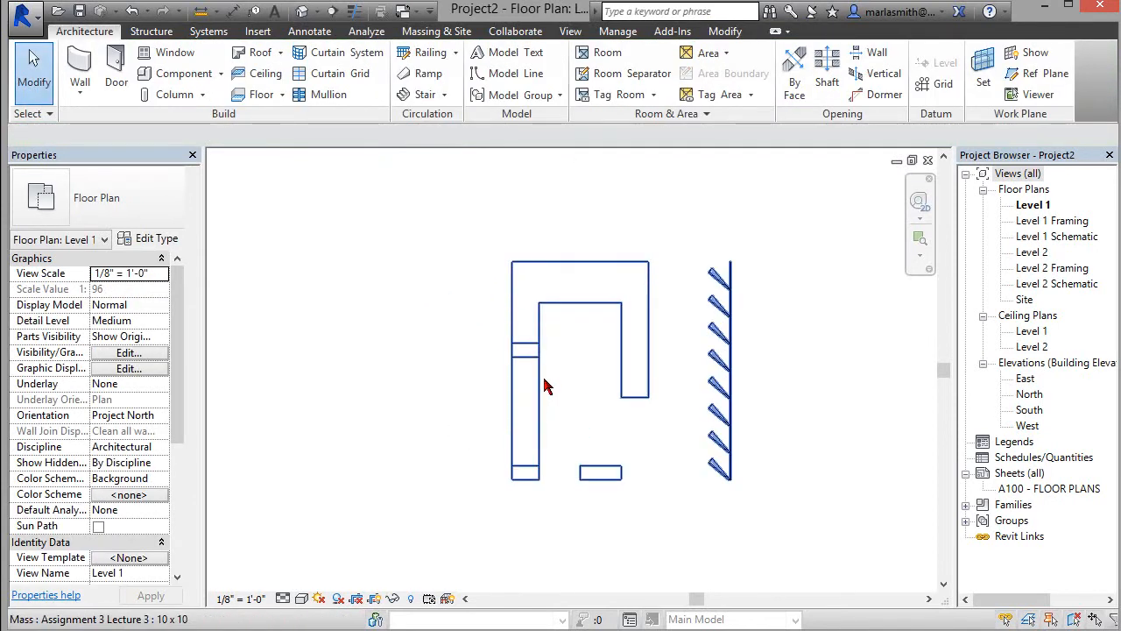
Open the default 3D view and examine the placed mass with its roof panels and louvers
click(305, 11)
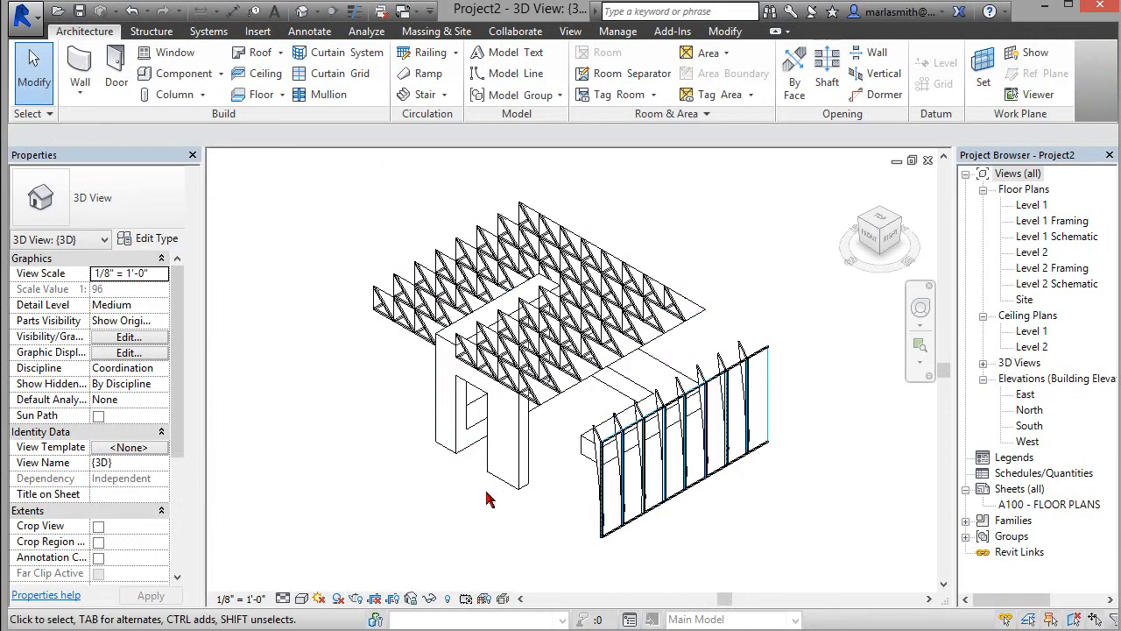
scroll(489, 499, up, 2)
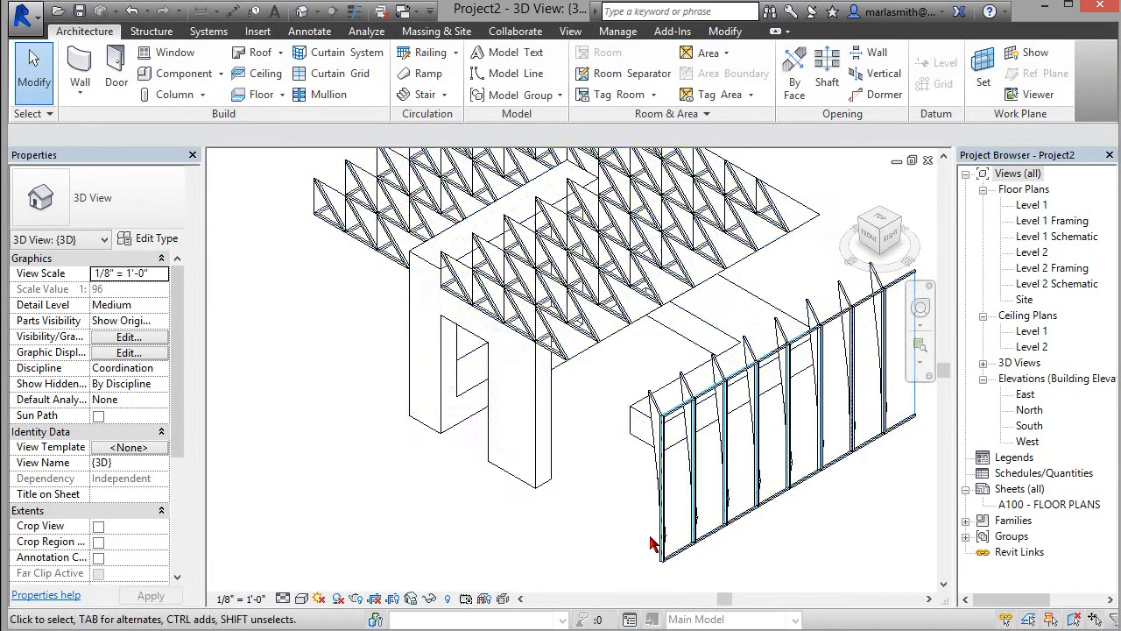
click(883, 289)
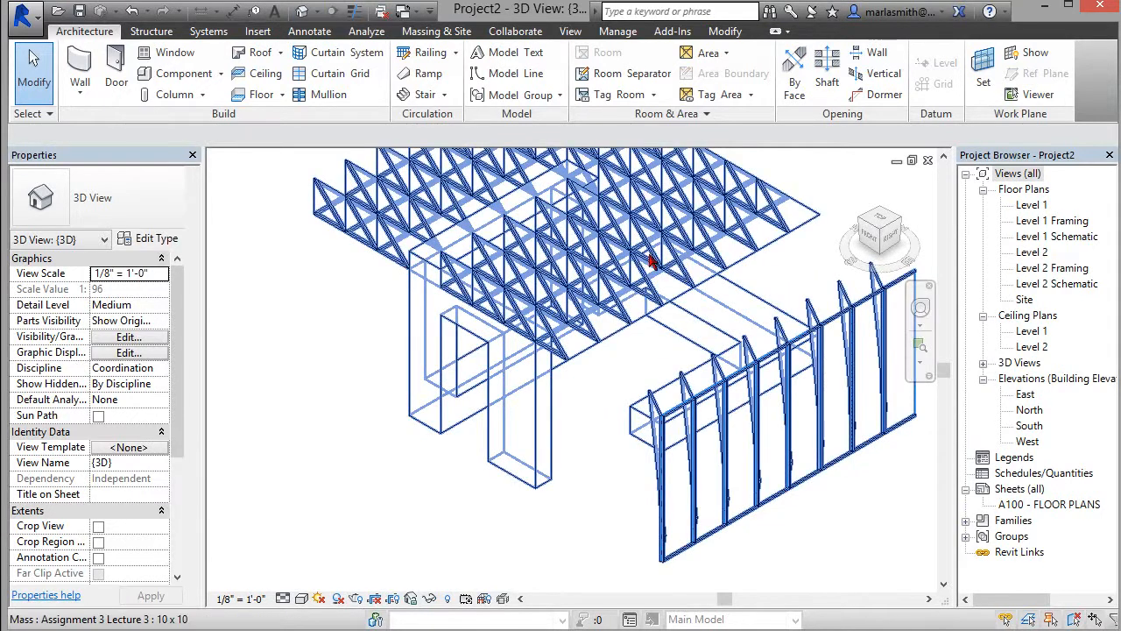
scroll(577, 409, down, 1)
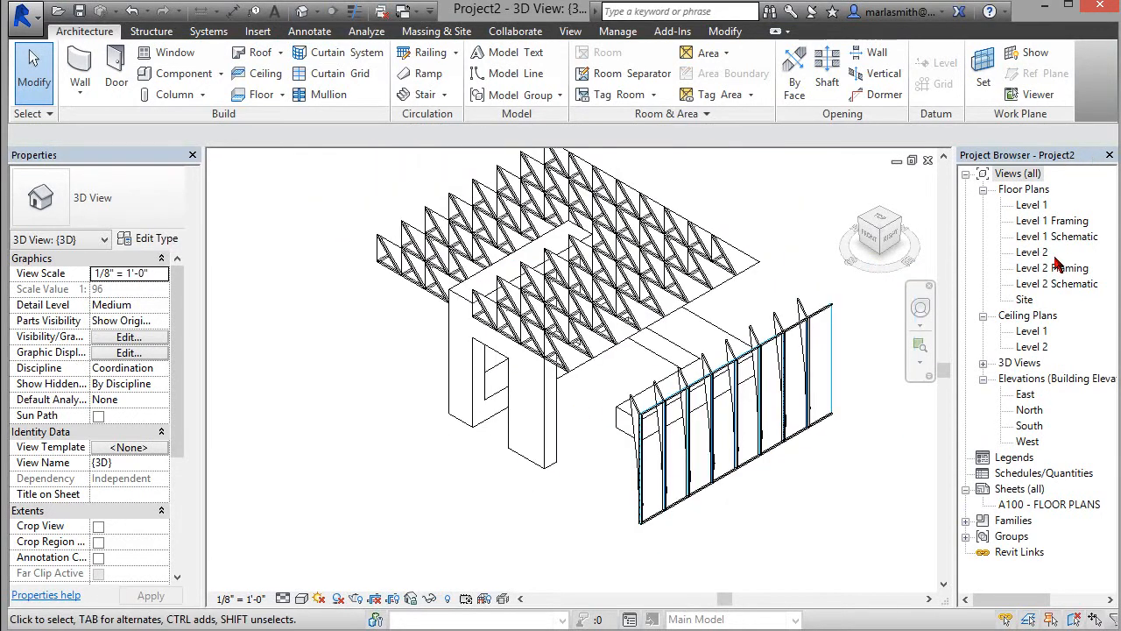
In the Level 1 floor plan, draw a building section lengthwise through the full row of louvers beside the mass
double_click(1031, 204)
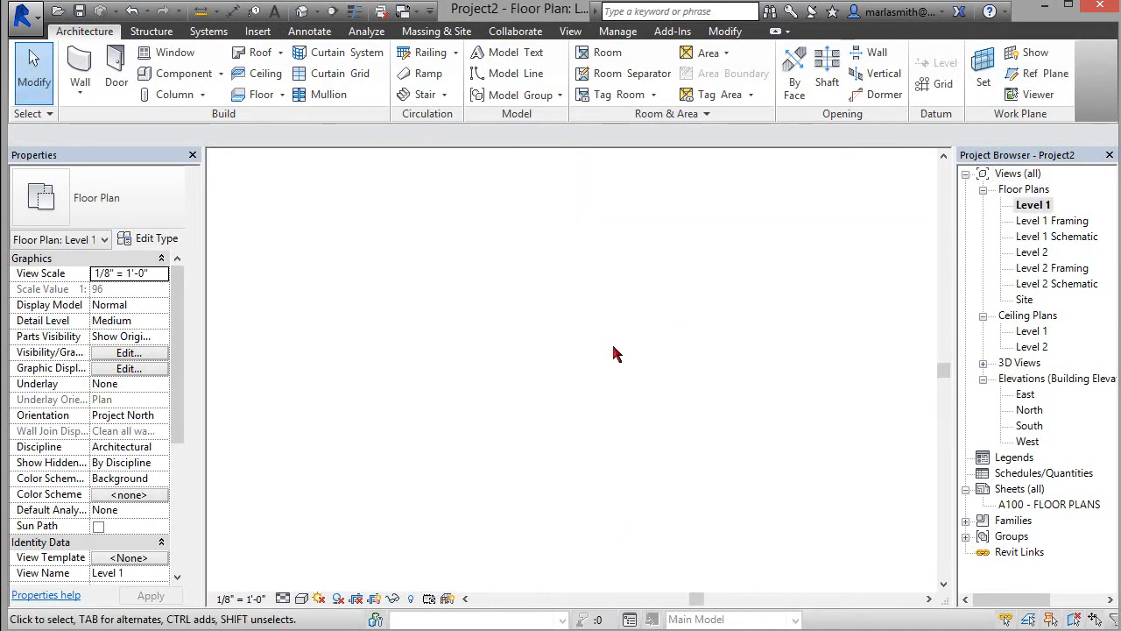
scroll(777, 339, up, 2)
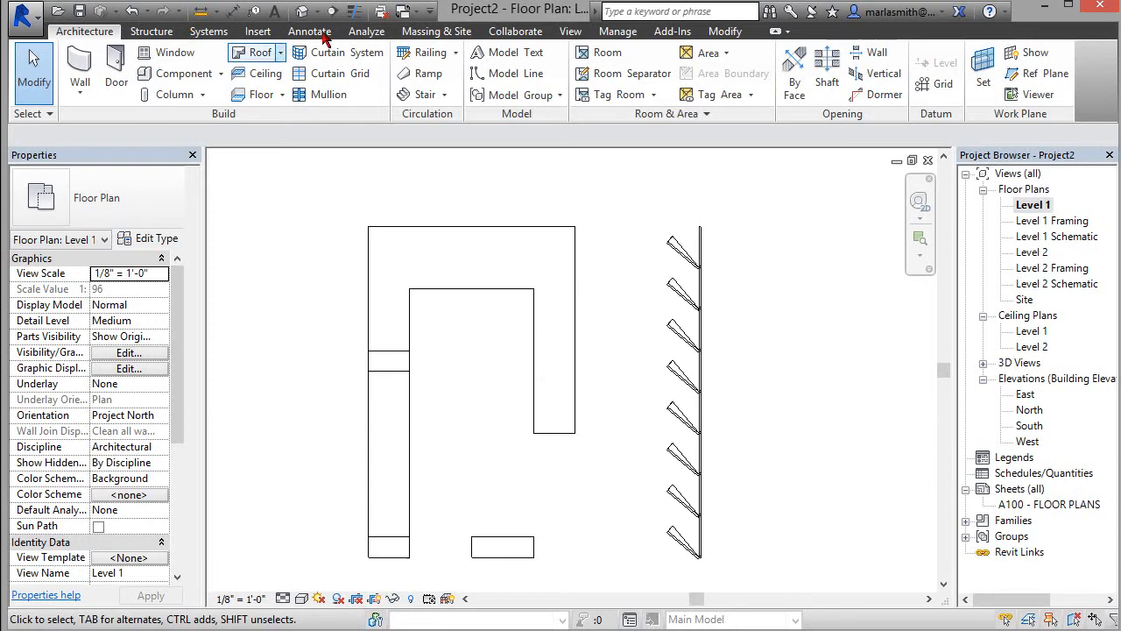
click(570, 32)
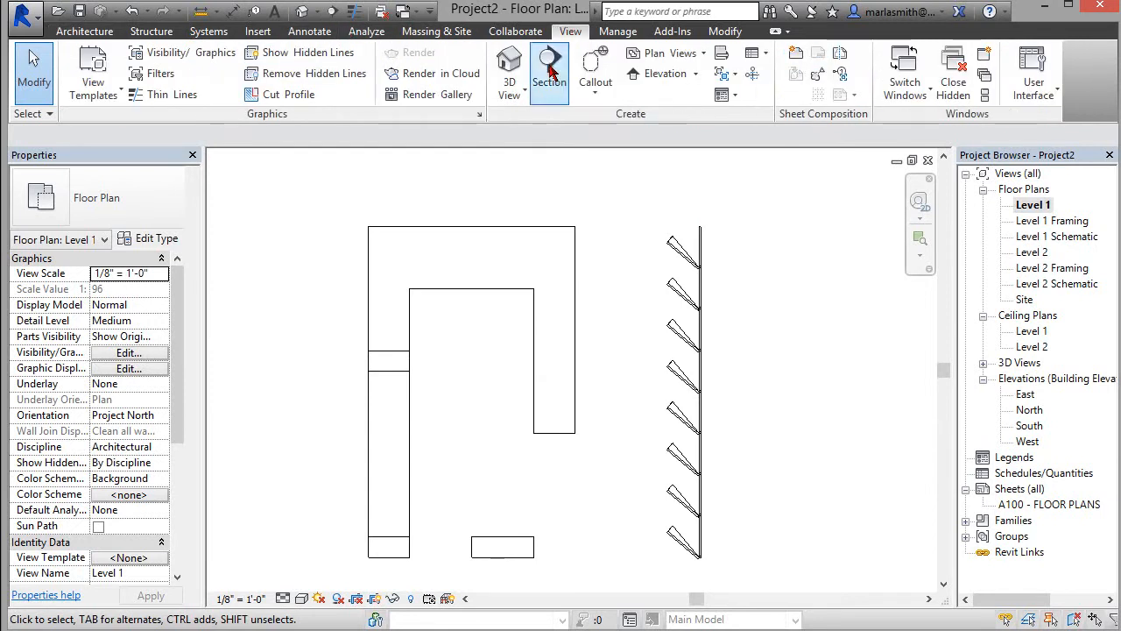
click(548, 70)
click(686, 198)
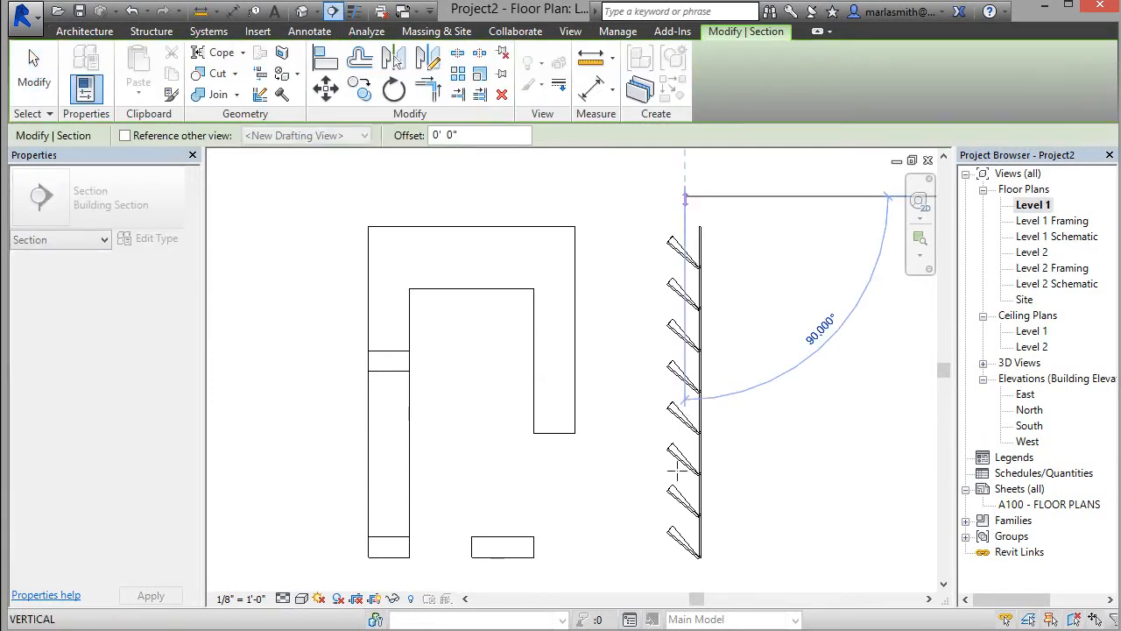
click(685, 573)
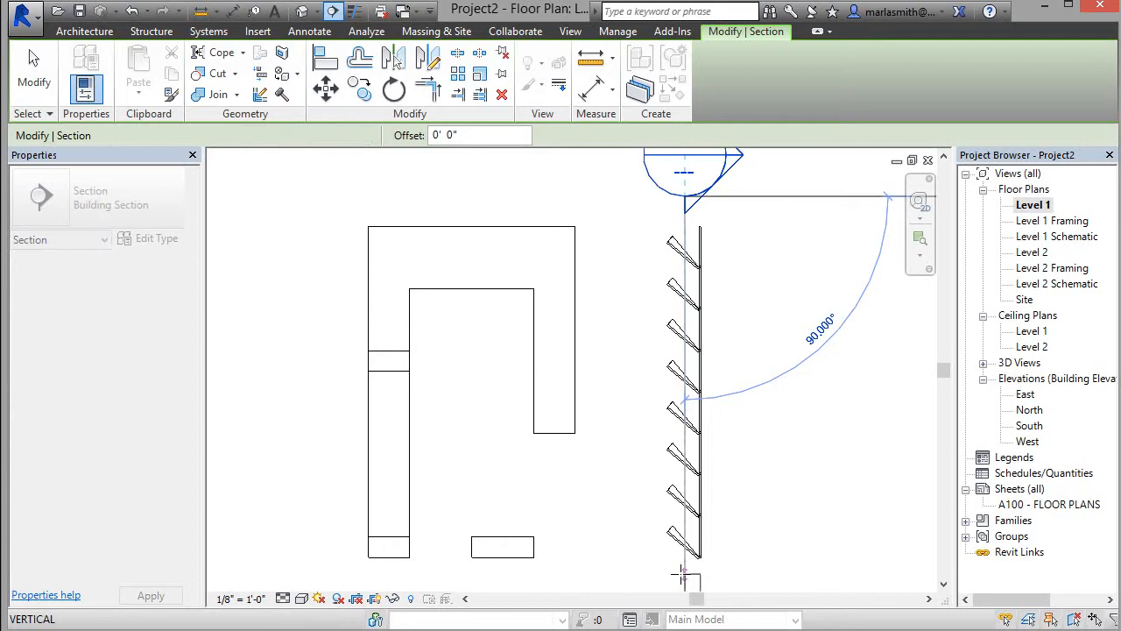
click(883, 229)
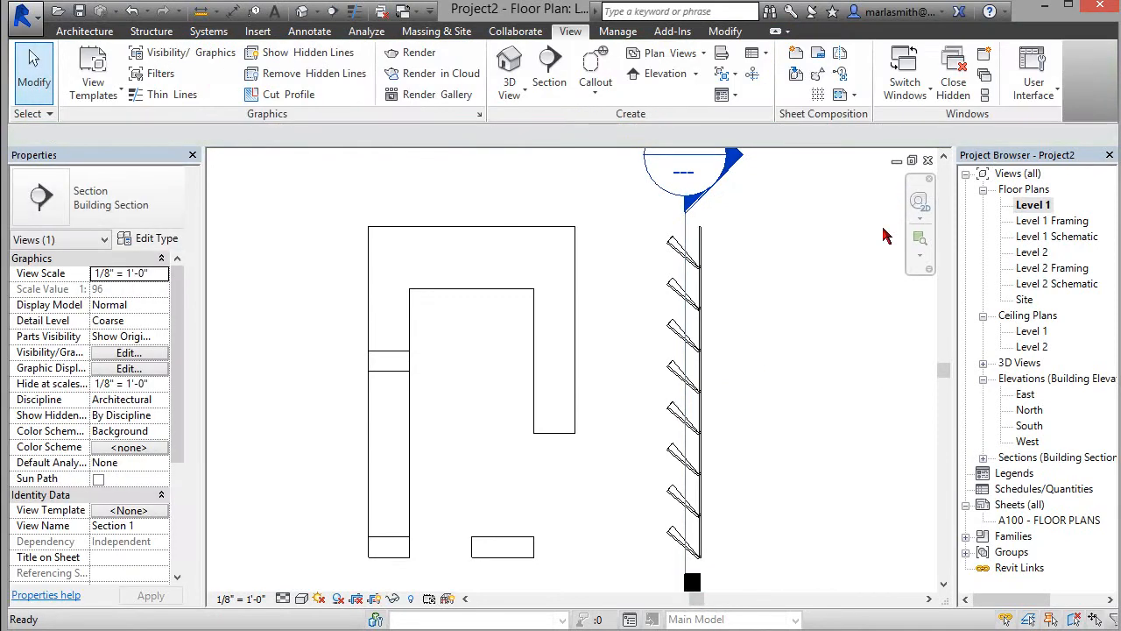
Open the new section's view and frame the cut louvers and their surrounding frame
double_click(738, 167)
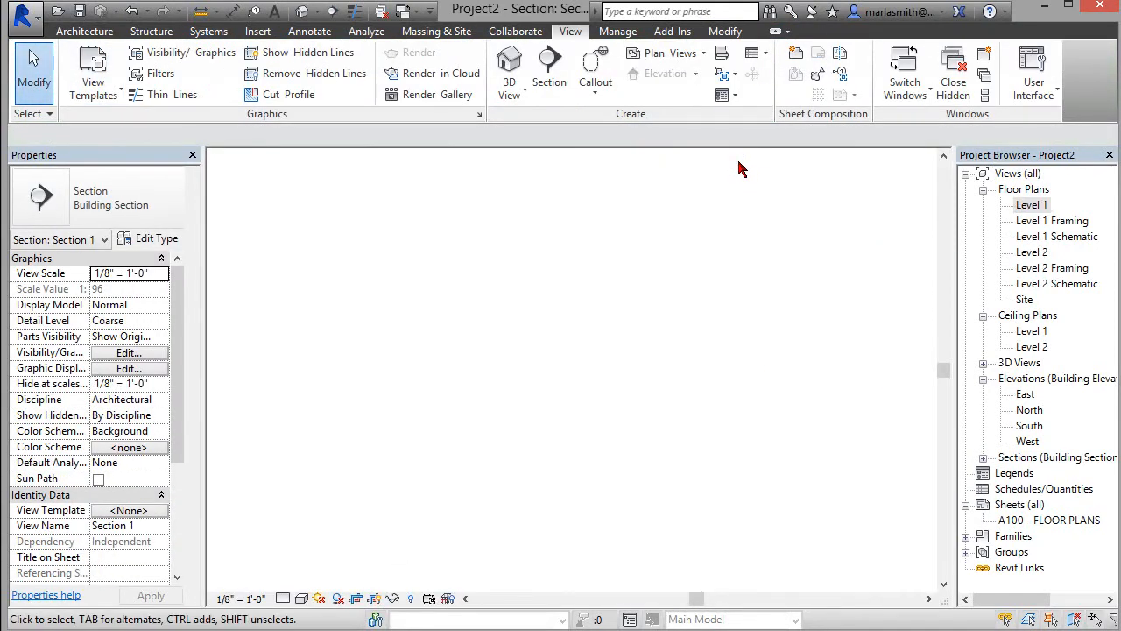
scroll(527, 473, up, 3)
scroll(527, 474, up, 4)
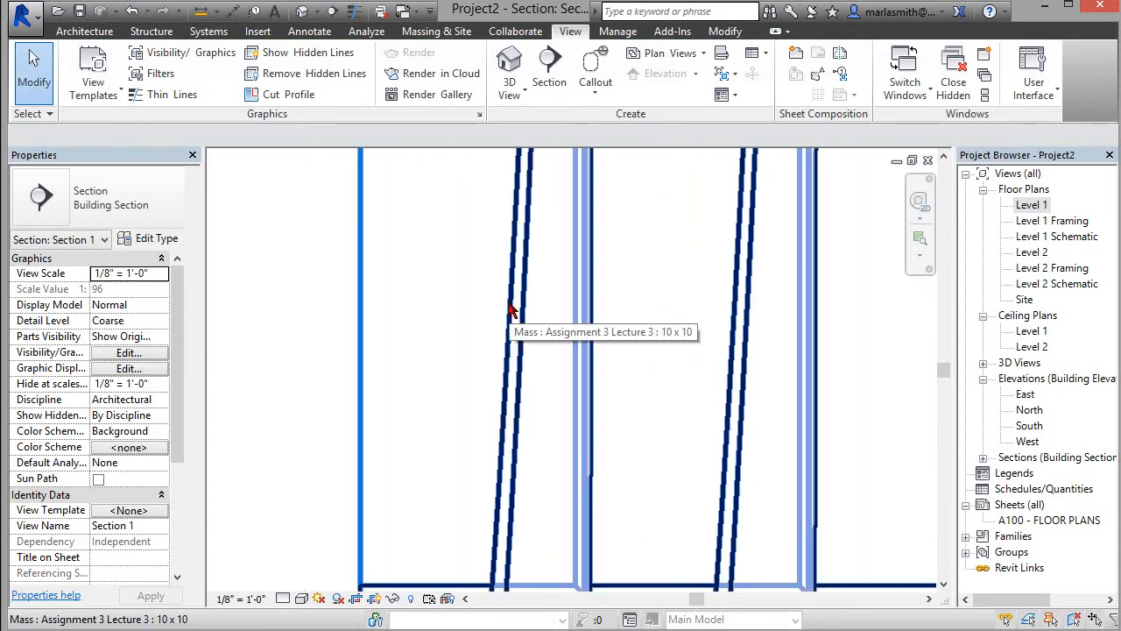
scroll(433, 371, down, 3)
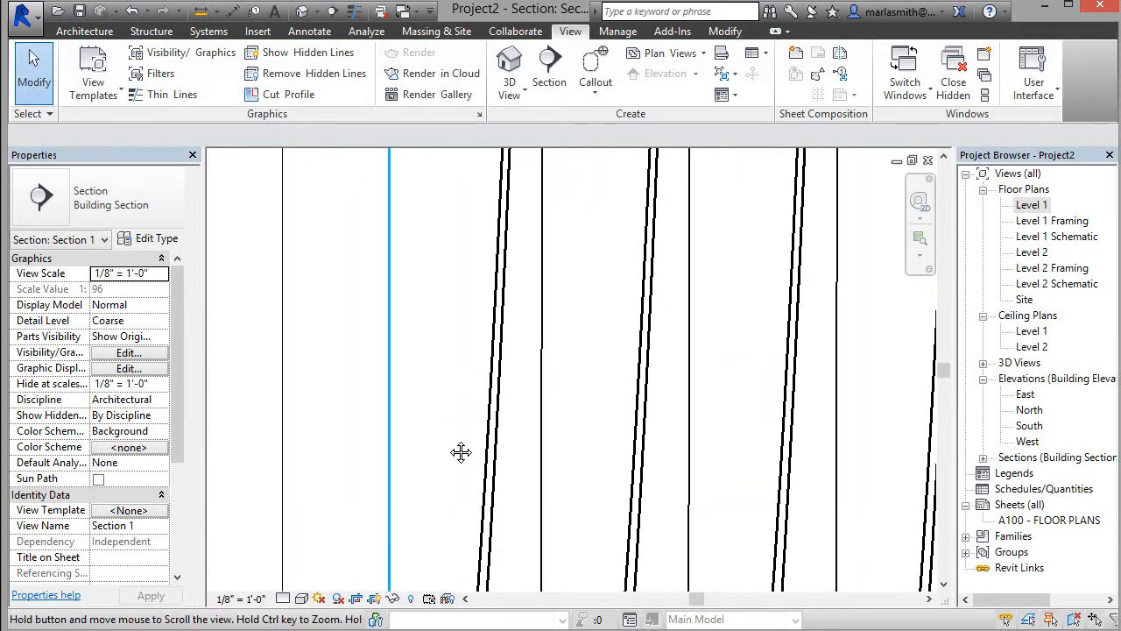
scroll(447, 399, down, 2)
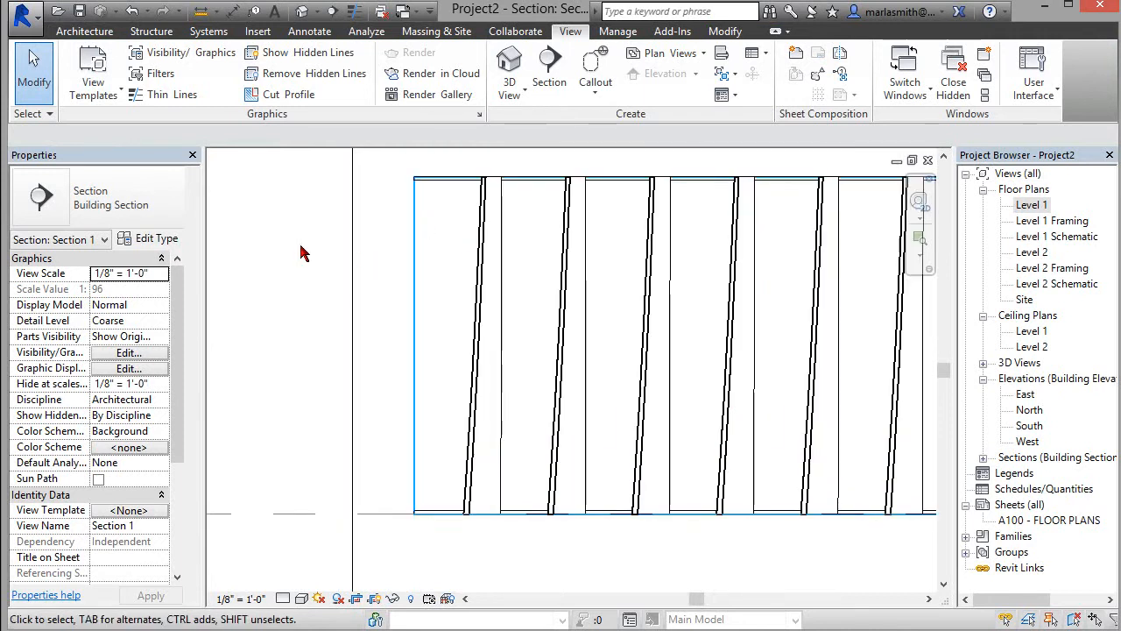
Override the Mass category's cut pattern in Section 1 with a solid fill in purple, RGB 128-000-255
key(v)
key(g)
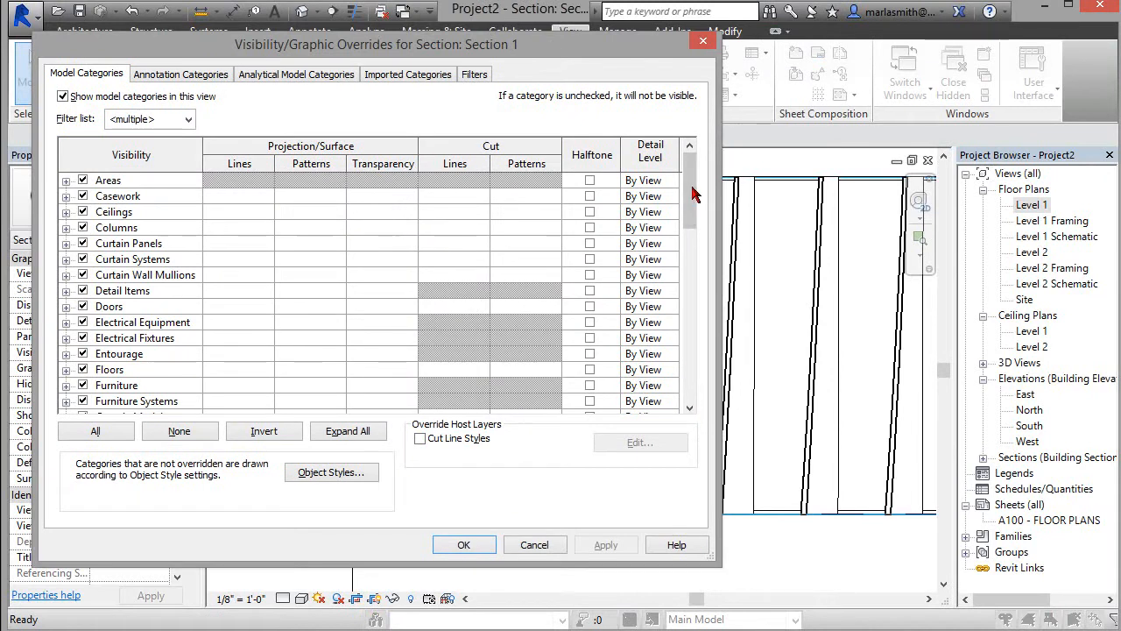
drag(696, 225, 692, 239)
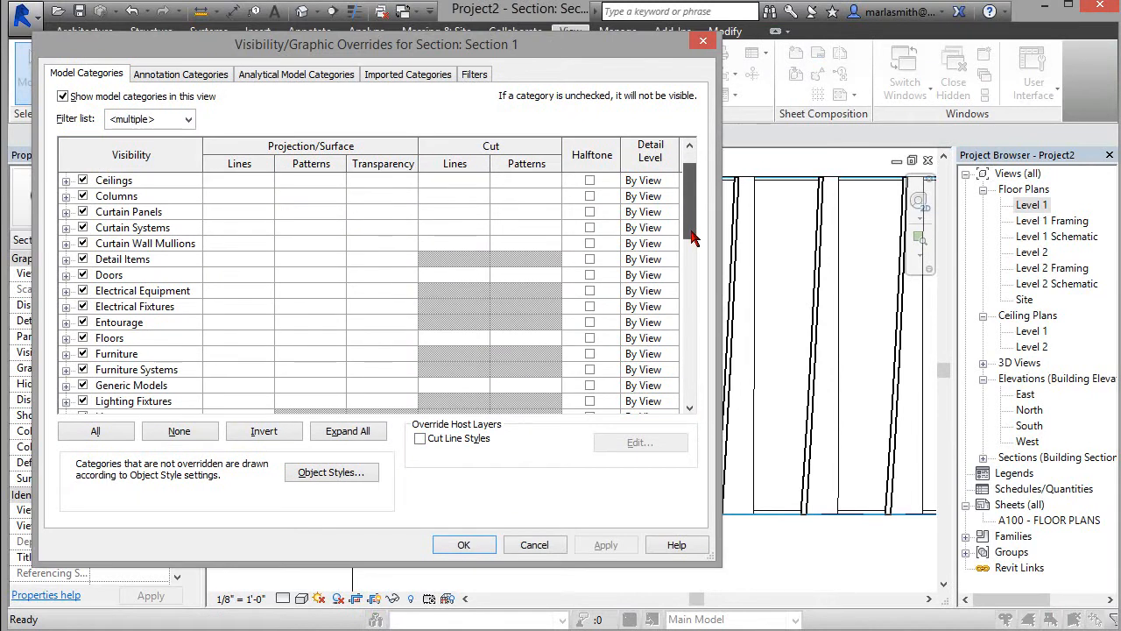
scroll(692, 240, down, 3)
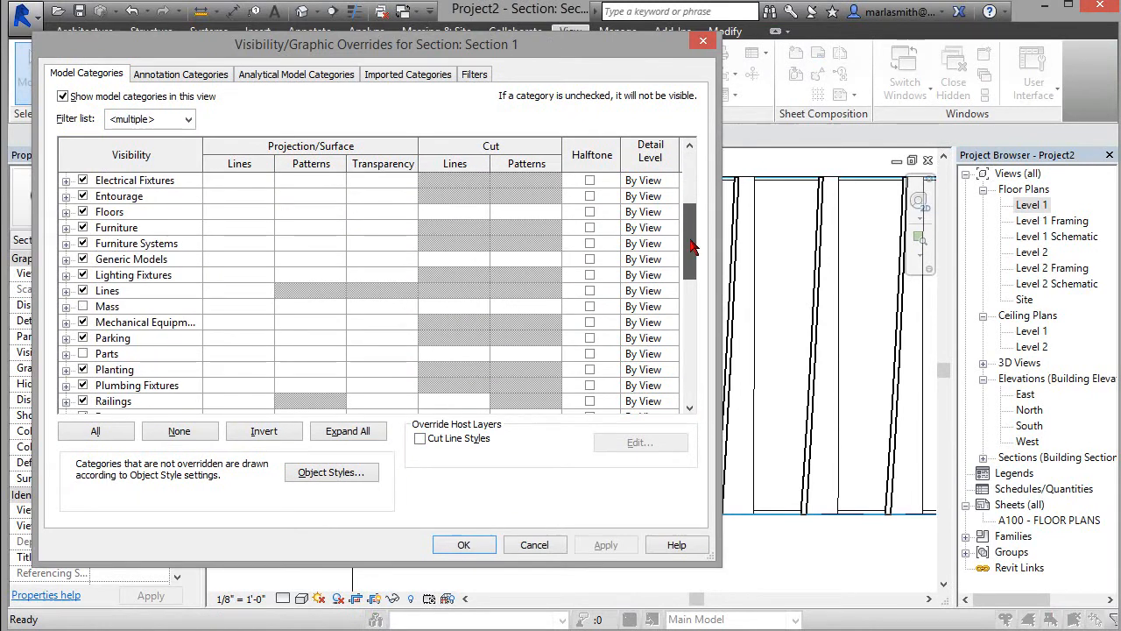
click(530, 313)
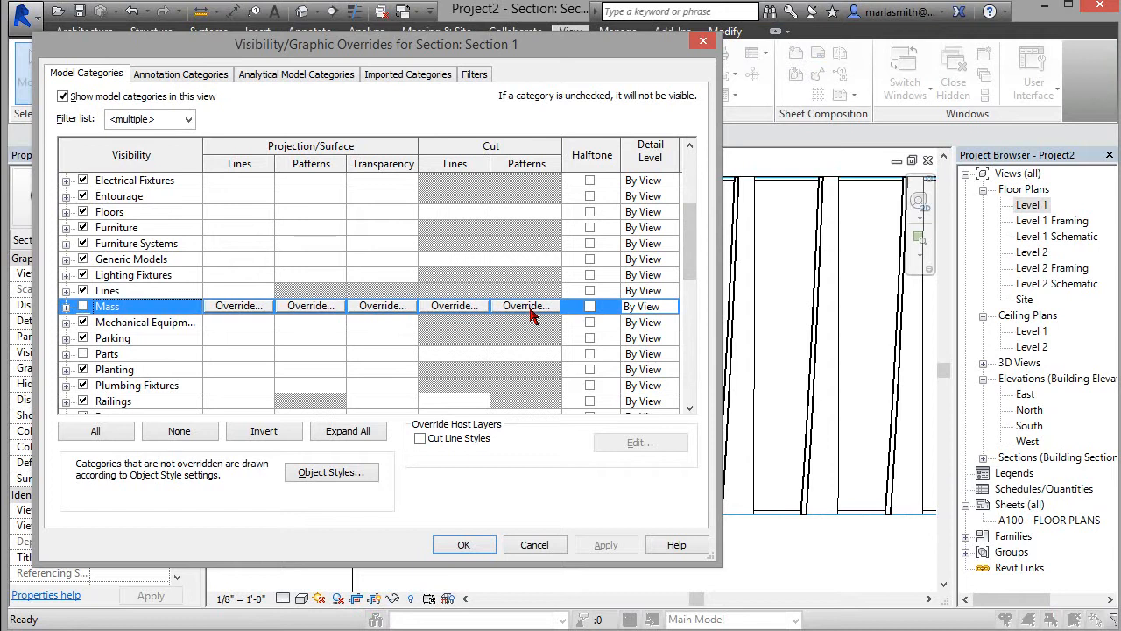
click(530, 311)
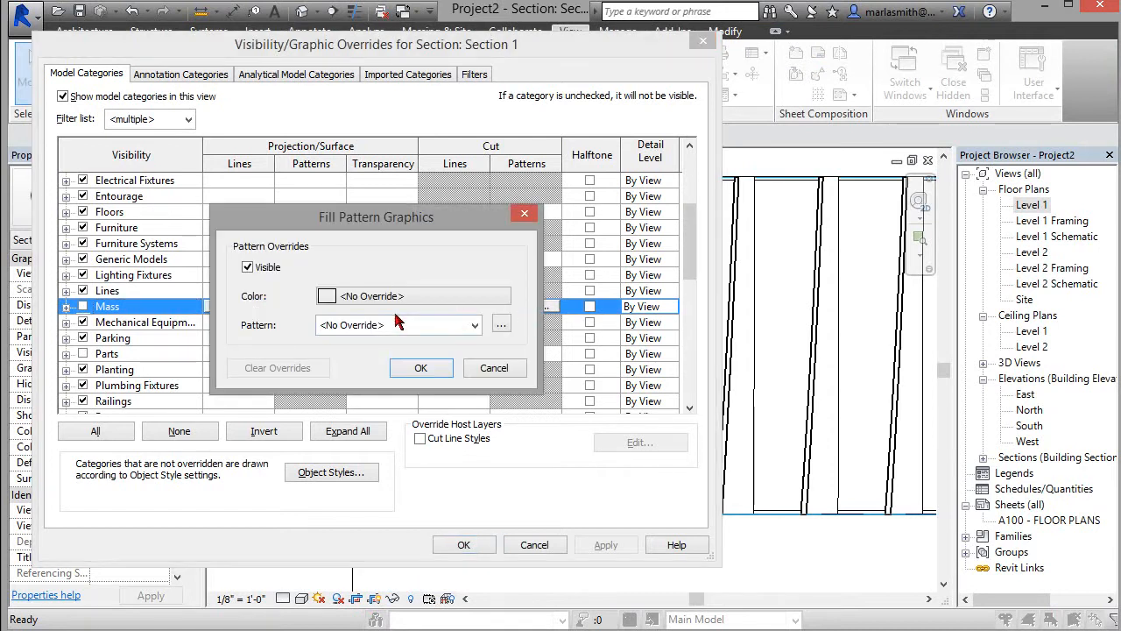
click(403, 291)
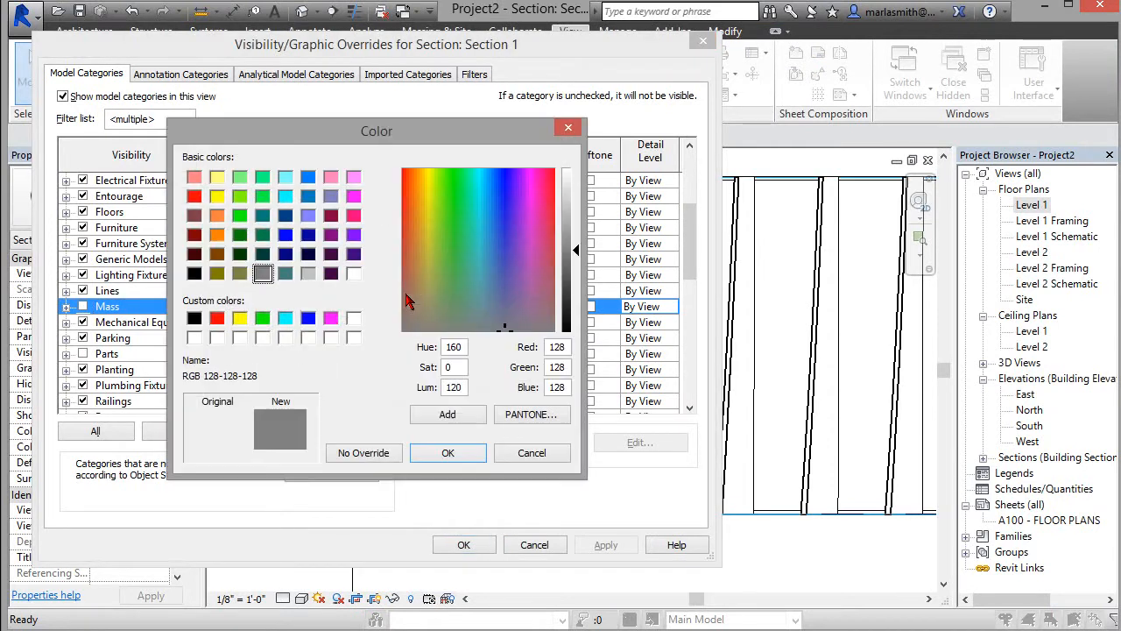
click(354, 234)
click(445, 452)
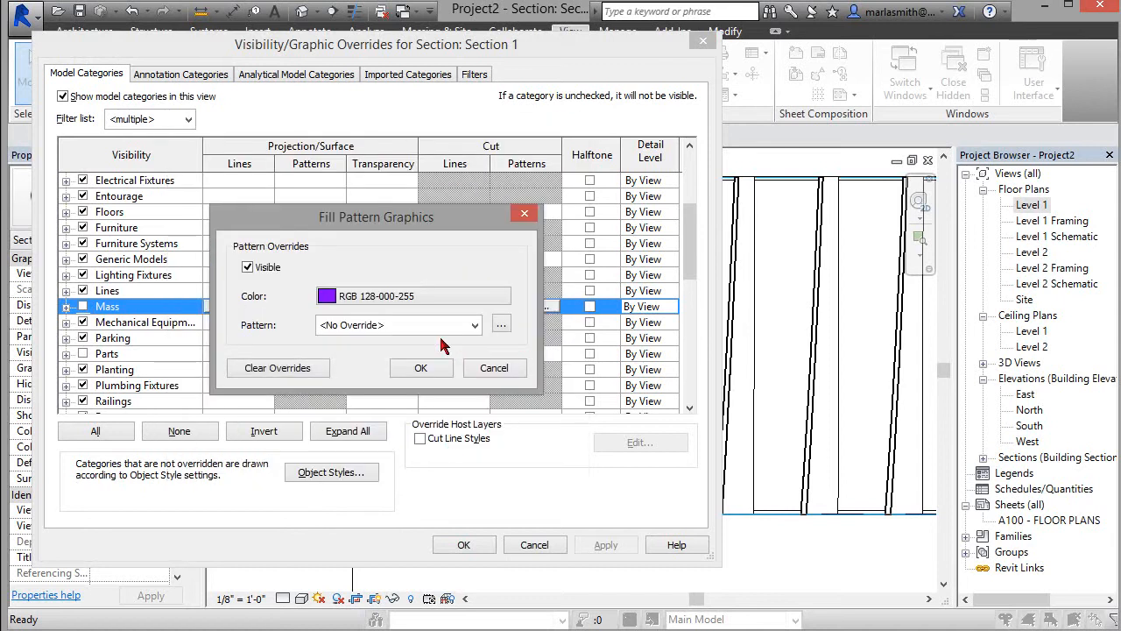
click(438, 326)
click(469, 280)
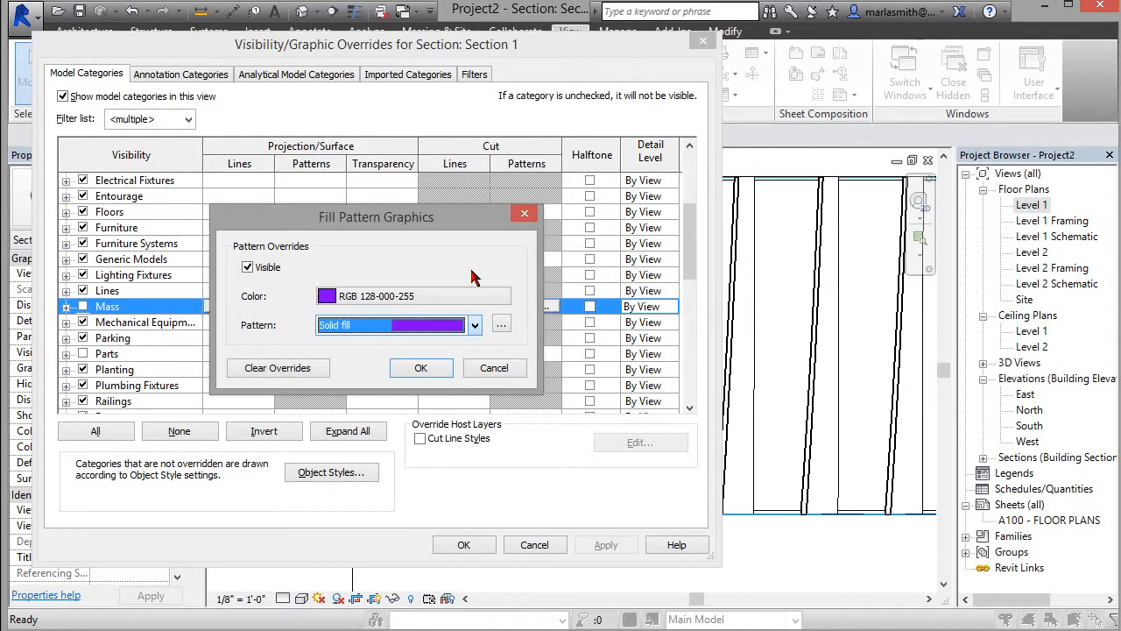
click(420, 368)
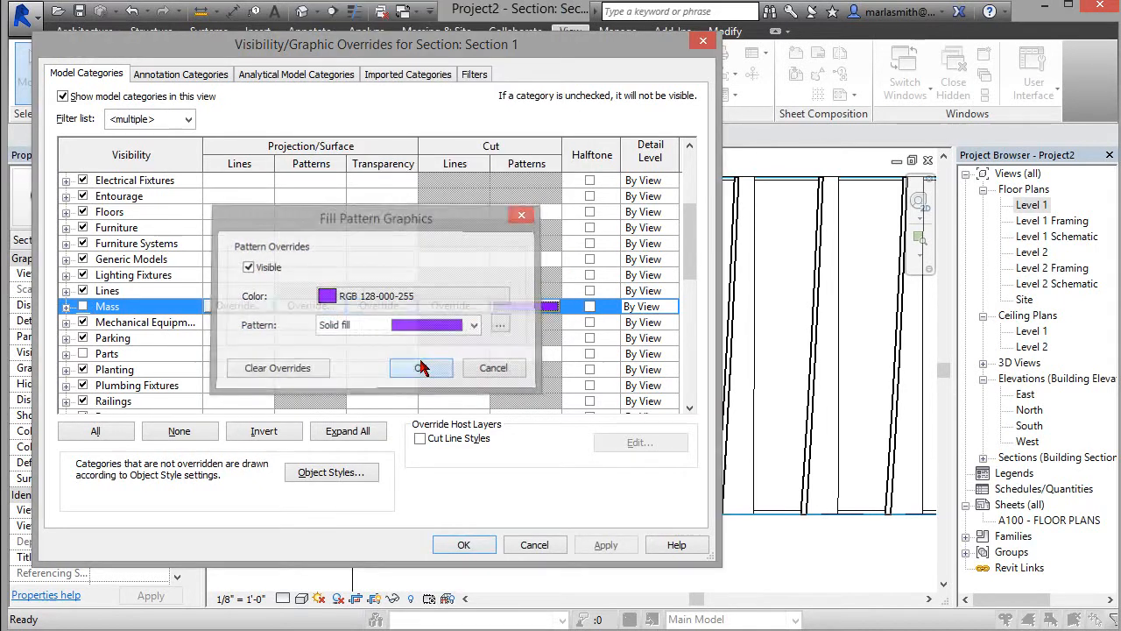
click(463, 545)
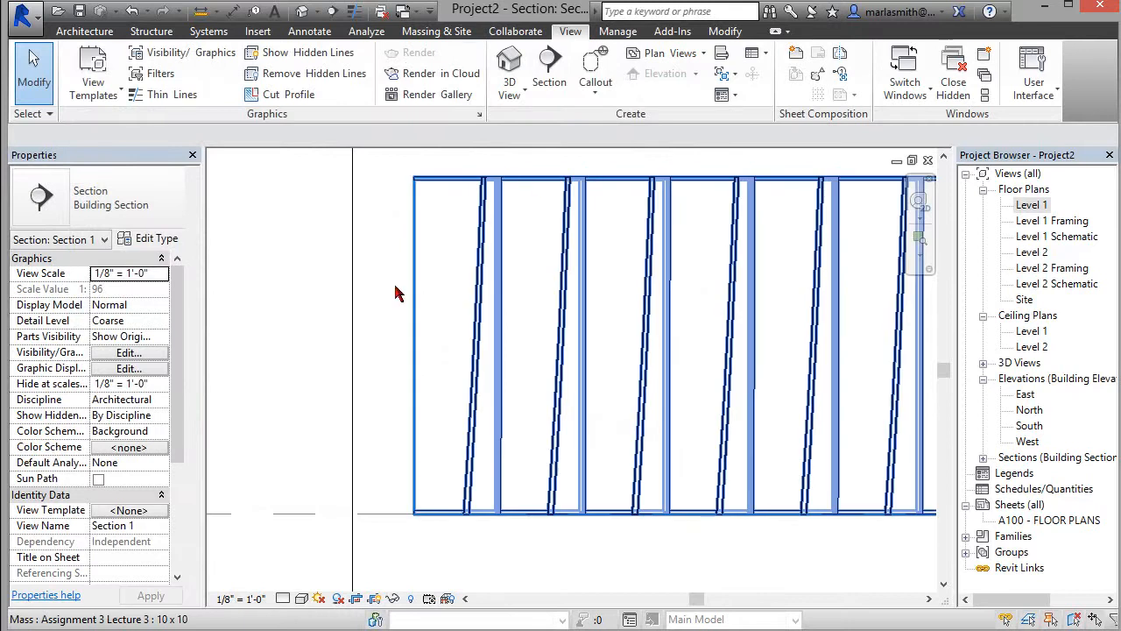
Override the Curtain Panels category's cut pattern in Section 1 with a solid fill in RGB 128-128-192
key(v)
key(g)
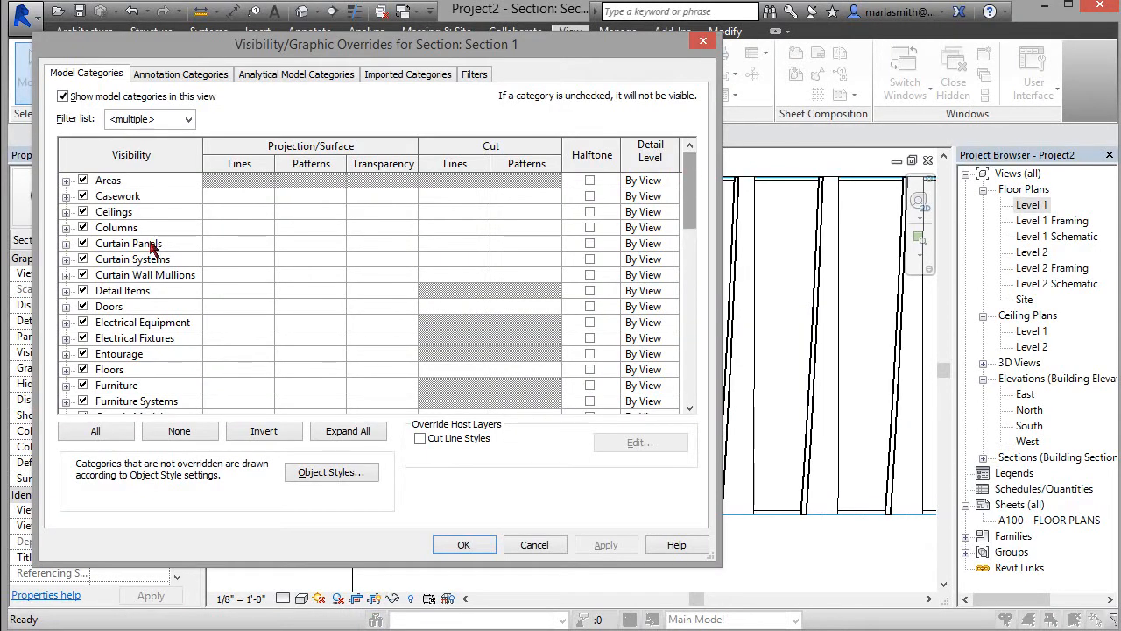
click(546, 253)
click(528, 245)
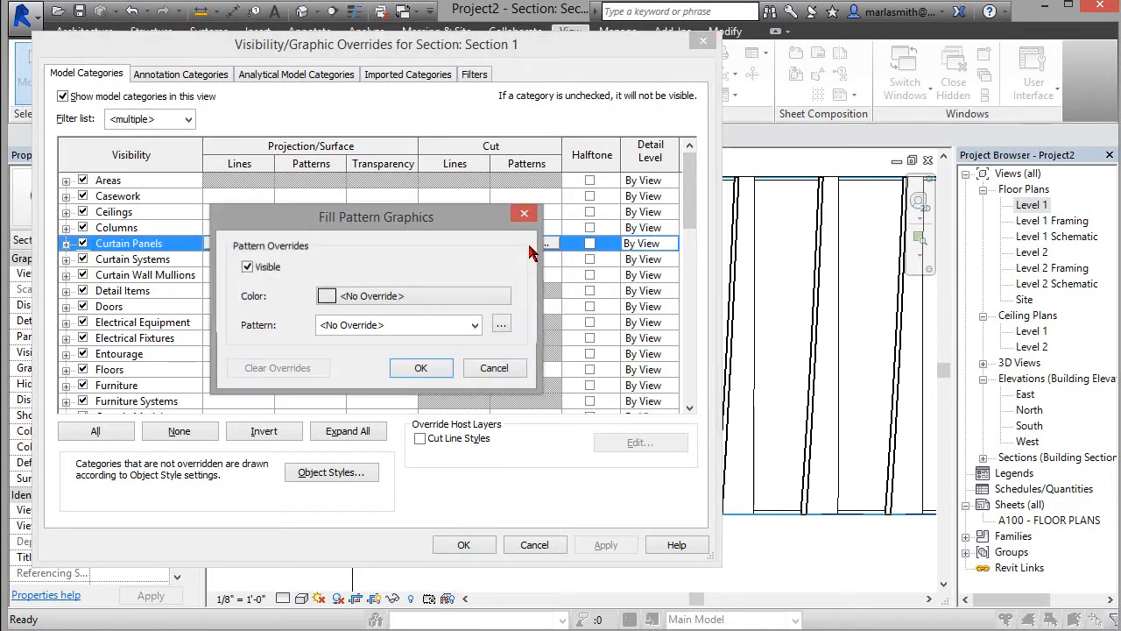
click(343, 296)
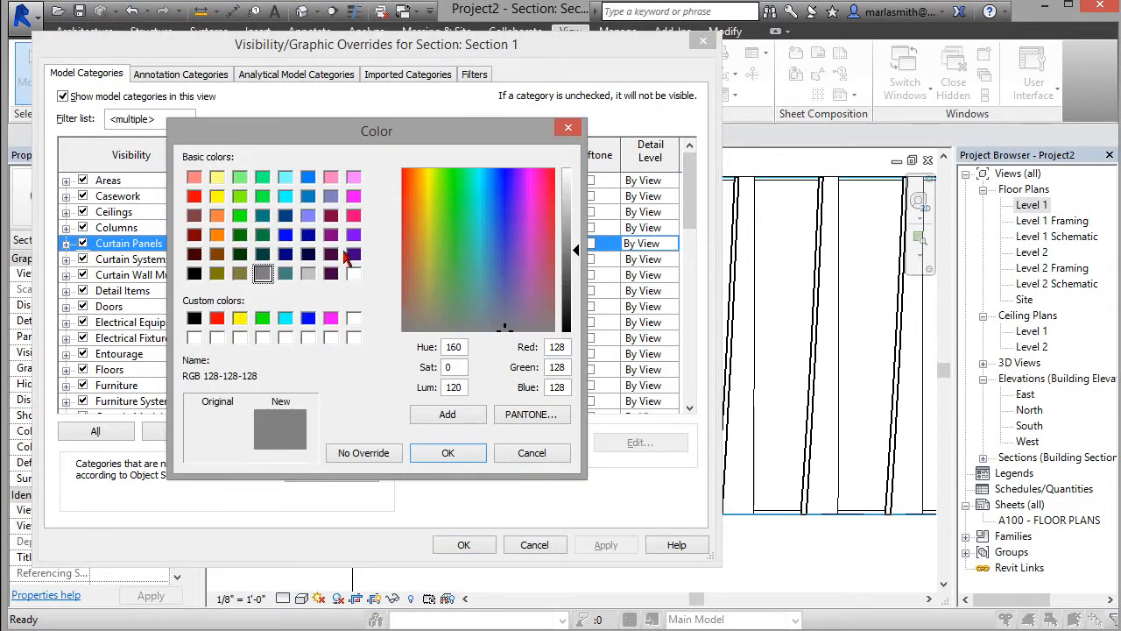
click(330, 196)
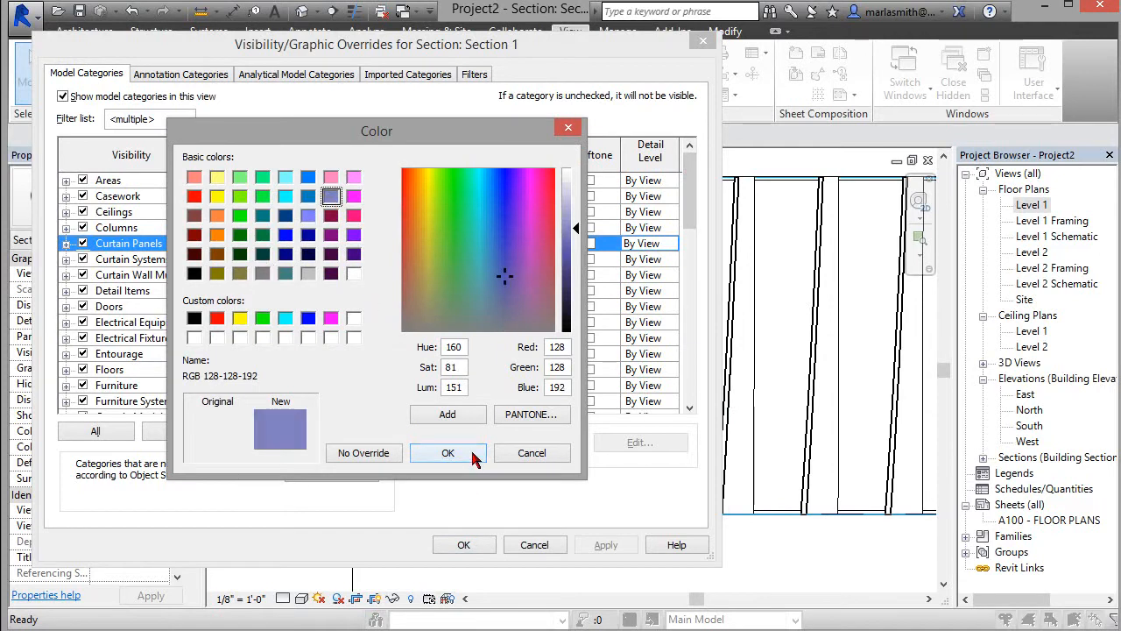
click(445, 453)
click(469, 326)
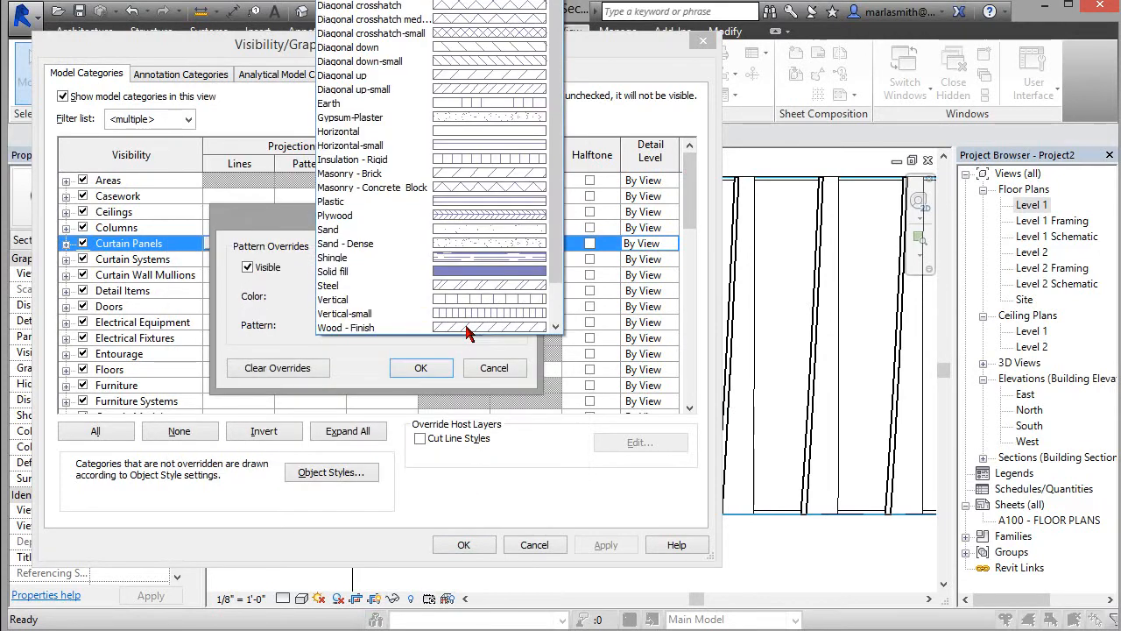
click(473, 270)
click(419, 369)
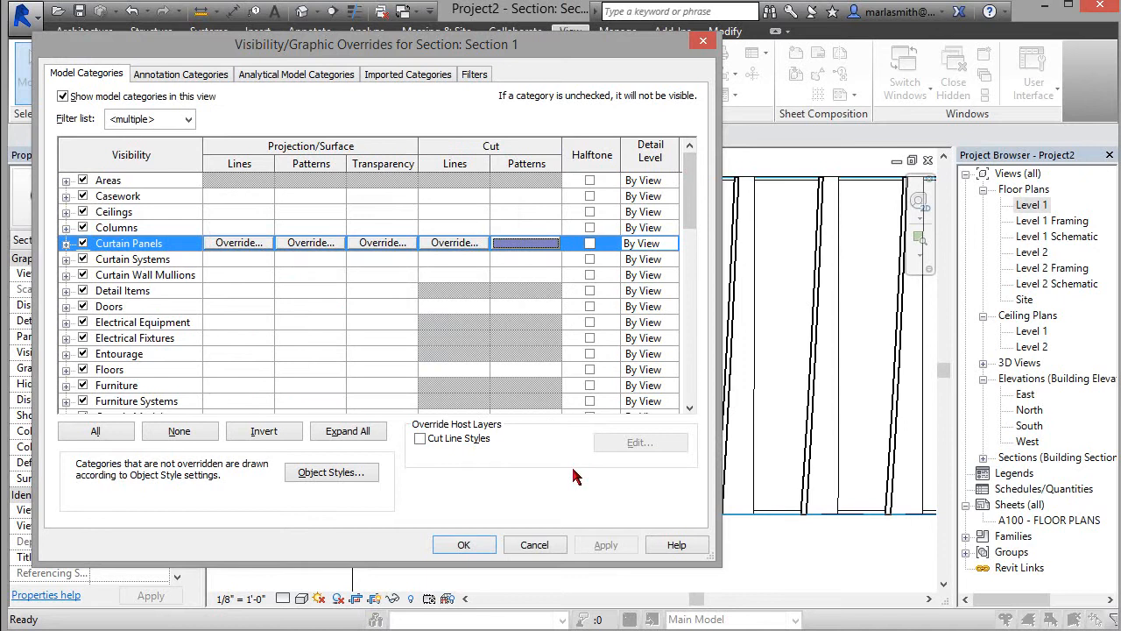
click(463, 545)
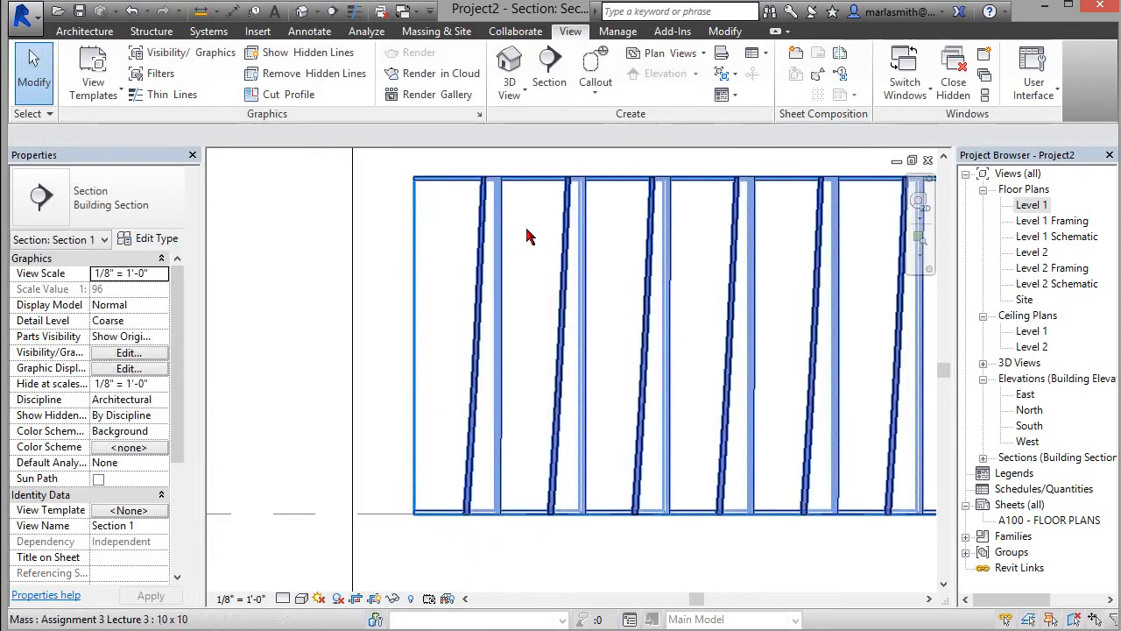
Examine the filled louvers in Section 1 and check the view's category override for Curtain Panels
scroll(490, 166, down, 3)
key(v)
key(g)
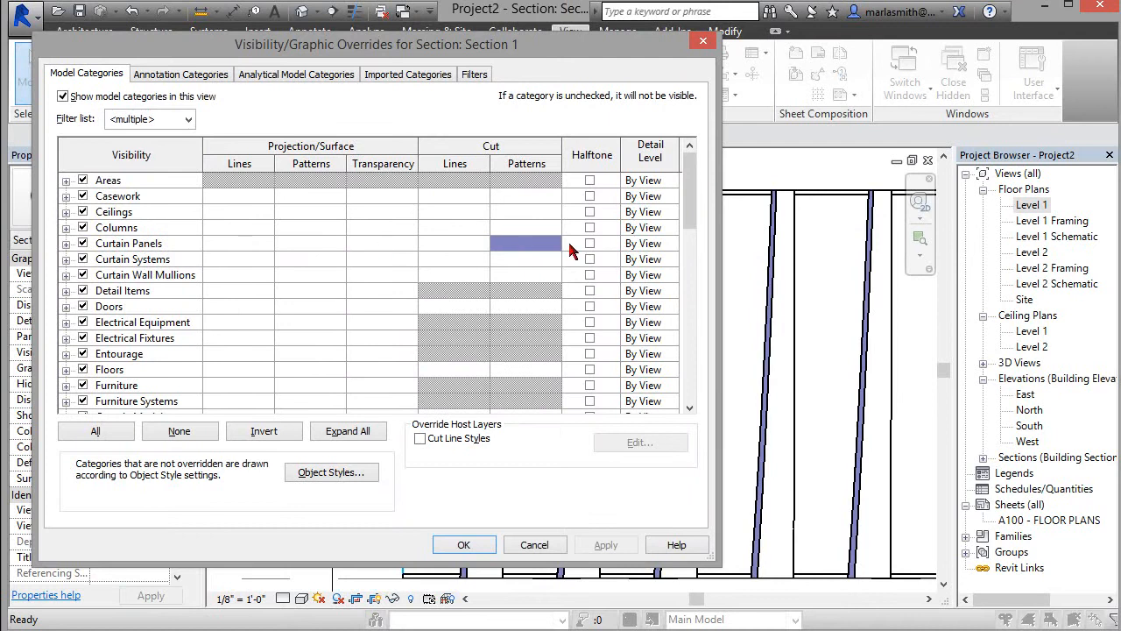
click(464, 545)
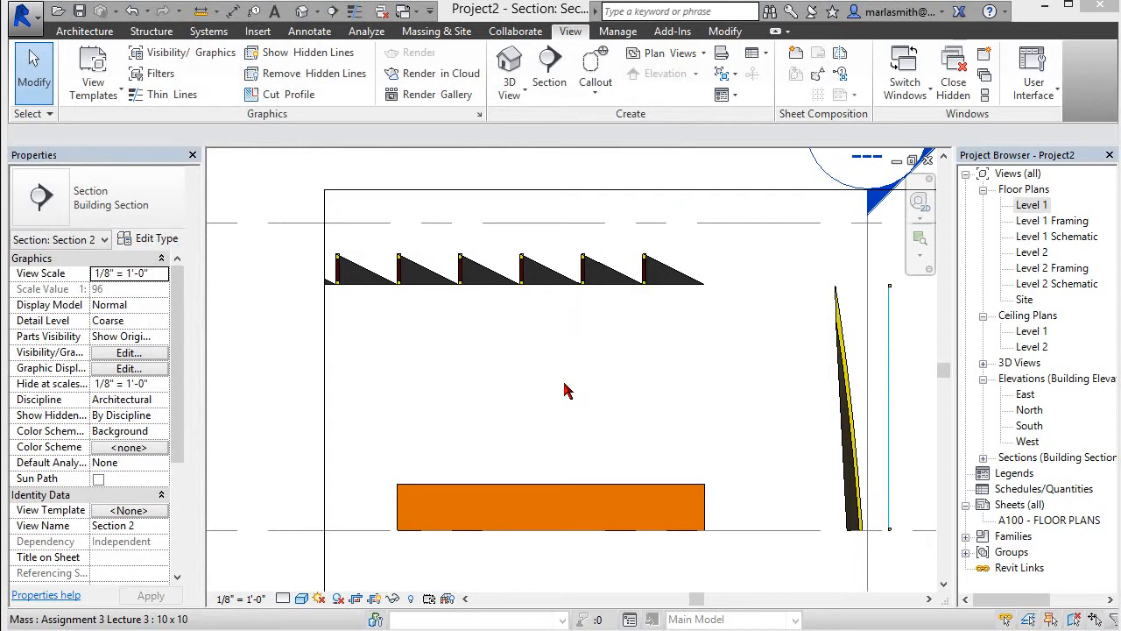
Inspect the cut pattern overrides of the Curtain Panels and Mass categories in Section 2, leaving them as they are
key(v)
key(g)
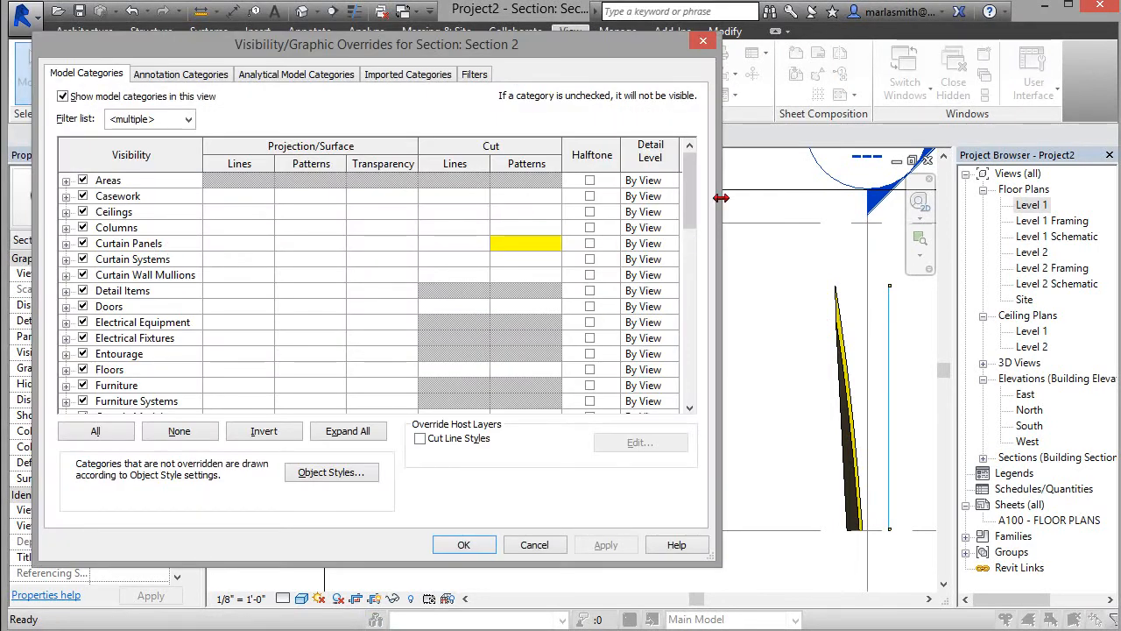
scroll(691, 339, down, 2)
scroll(690, 340, down, 9)
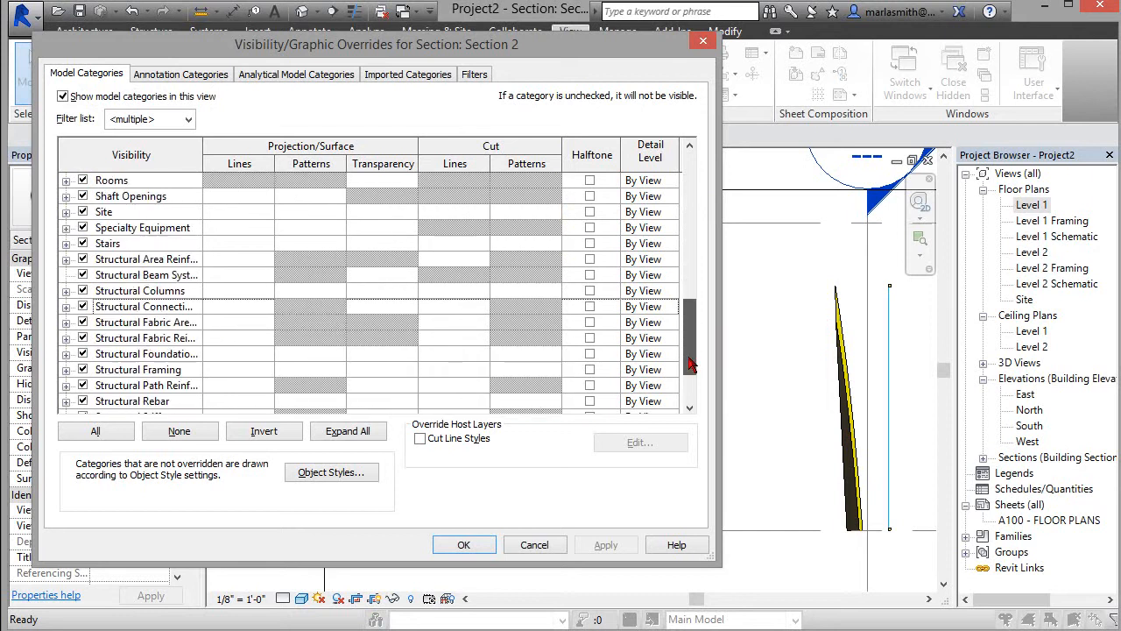
scroll(689, 302, up, 5)
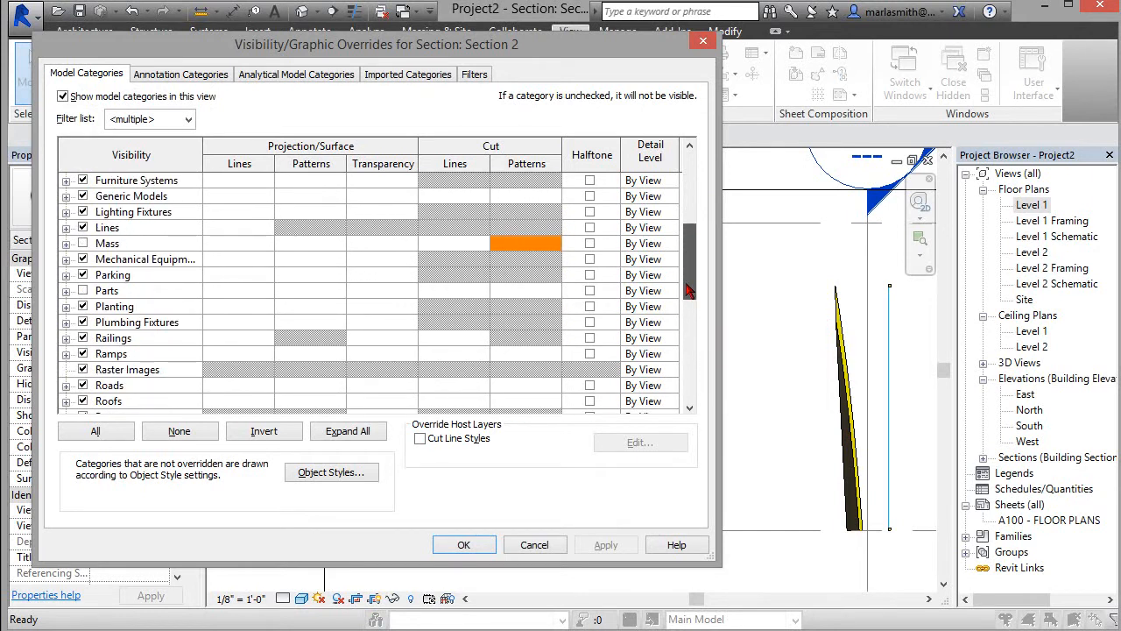
scroll(689, 289, up, 2)
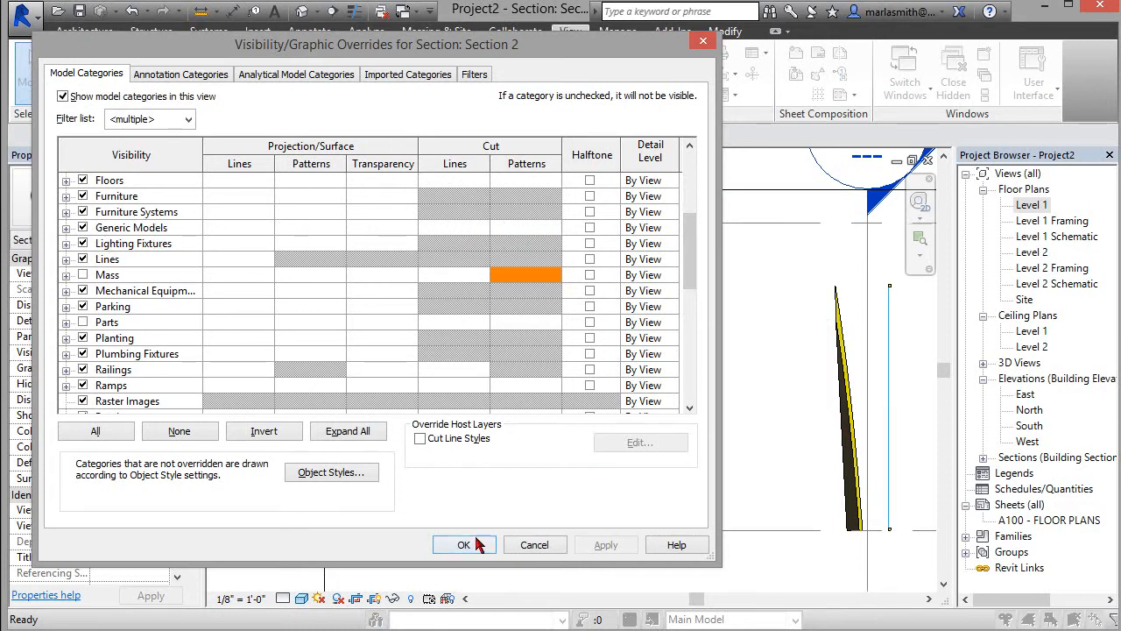
click(536, 546)
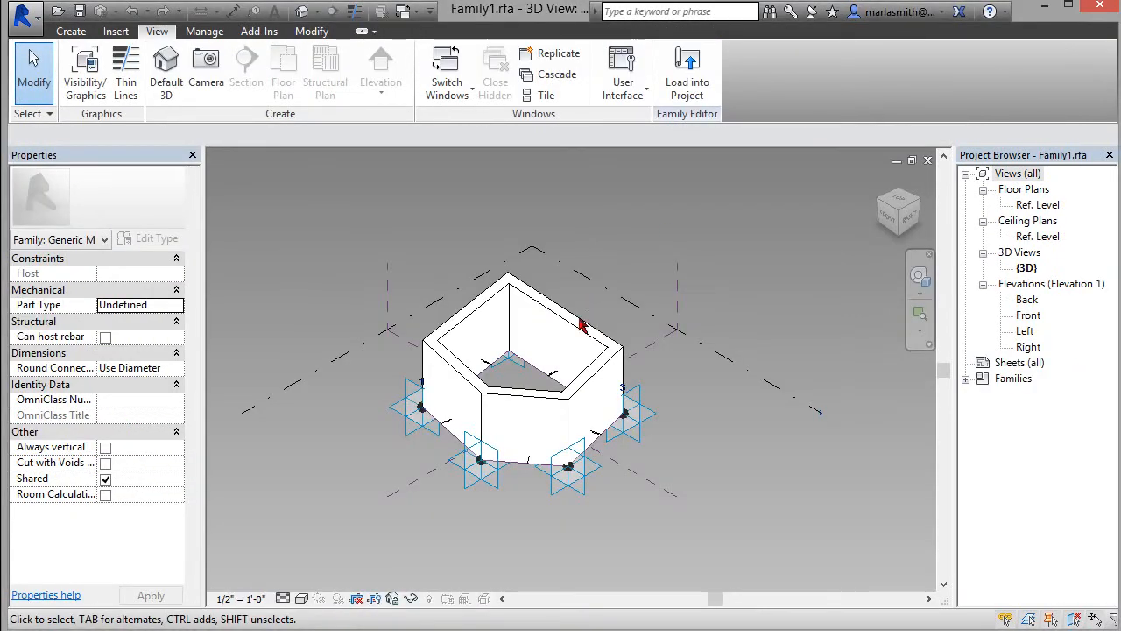
In Family1, associate the joined solid form's material with a new type-based family parameter named "ext mat"
click(574, 334)
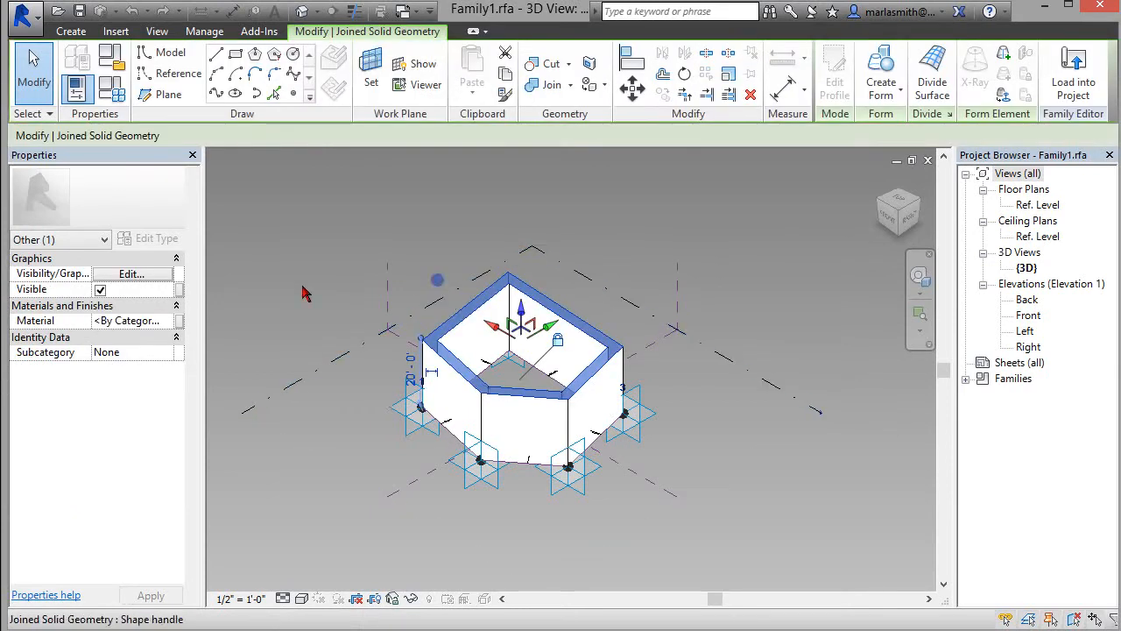
click(179, 322)
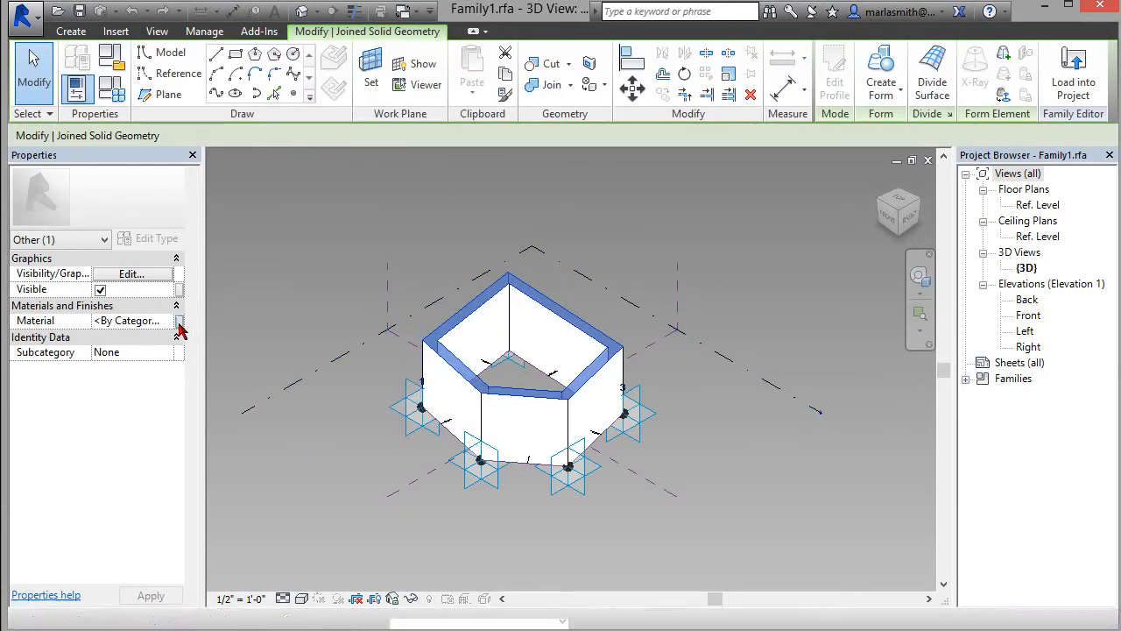
click(385, 449)
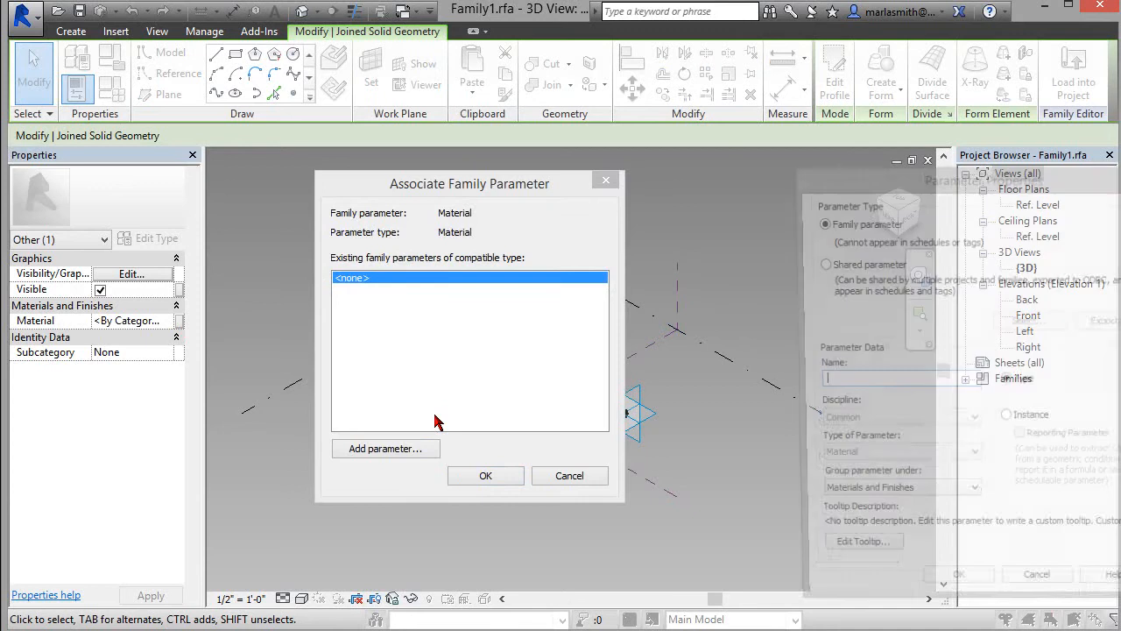
text(esx)
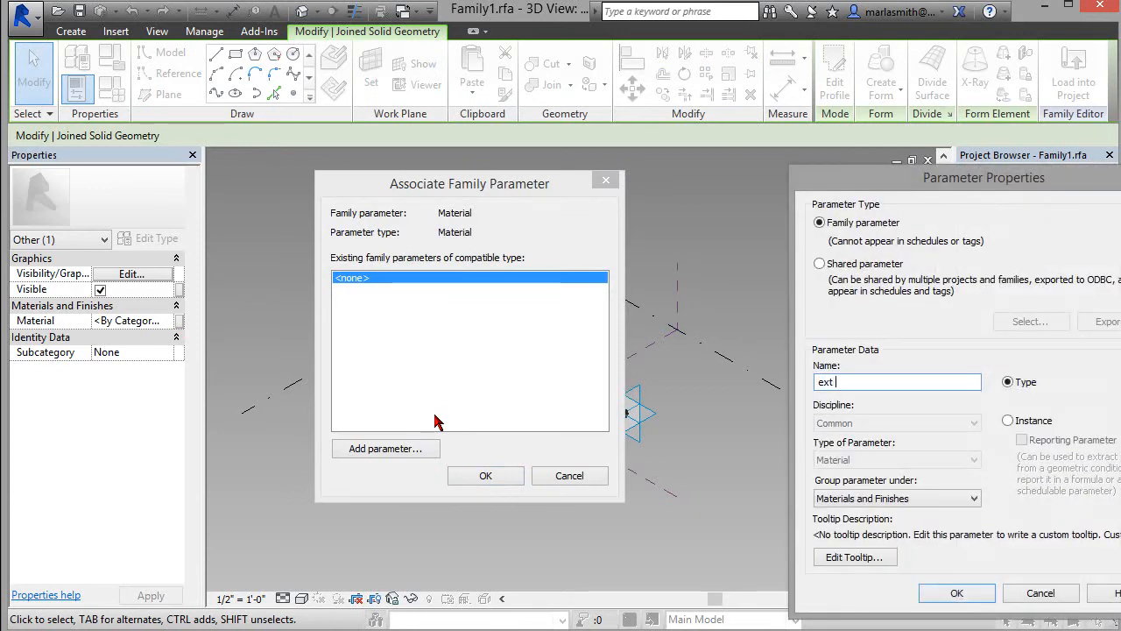
text( mat)
key(Return)
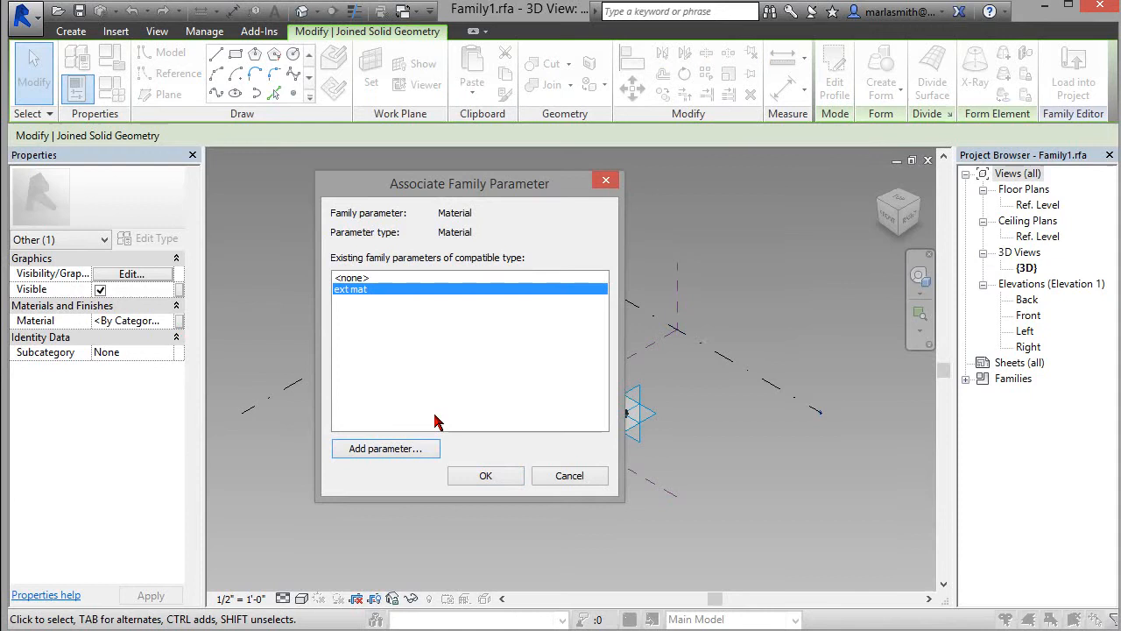
click(506, 473)
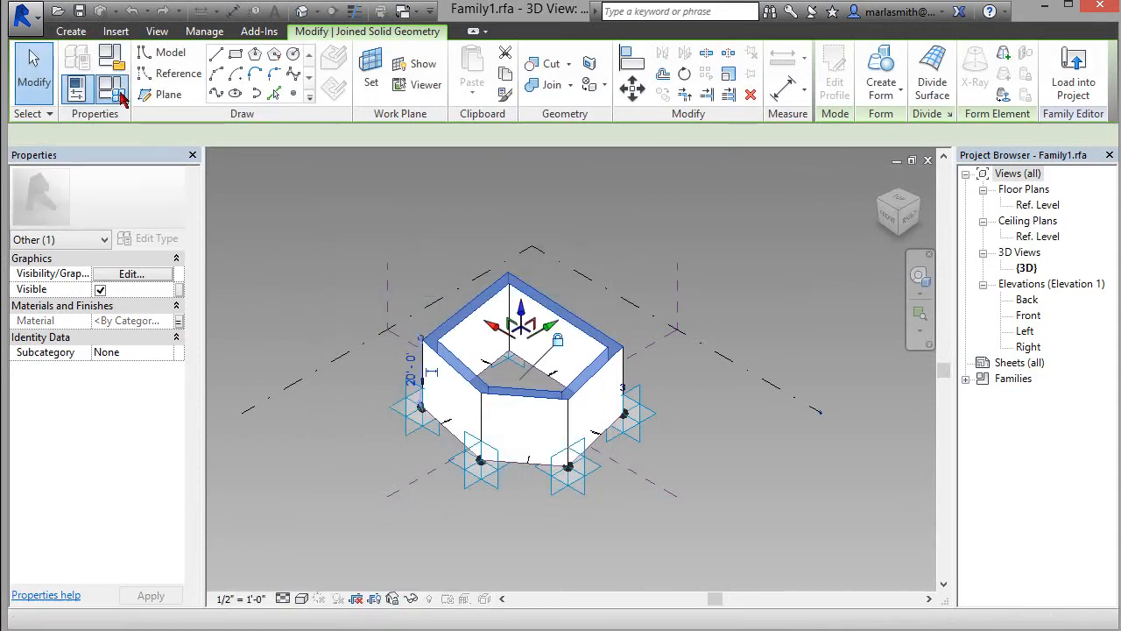
Set the ext mat parameter of Type 2 to the library material Wood Flooring, using its render appearance for shading
key(f)
key(t)
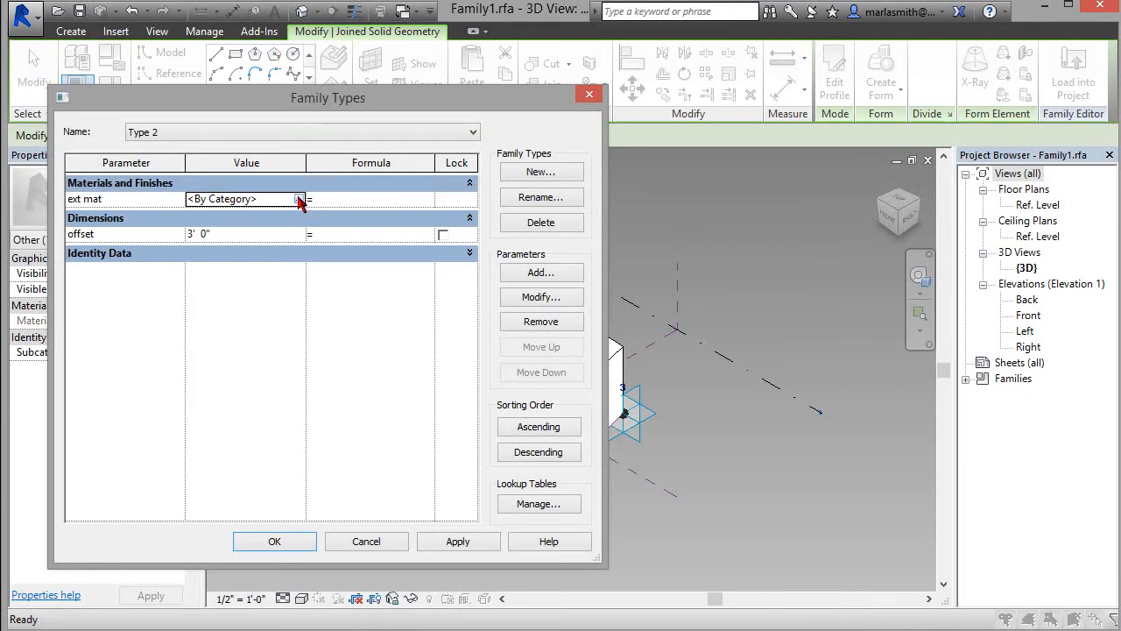
click(299, 200)
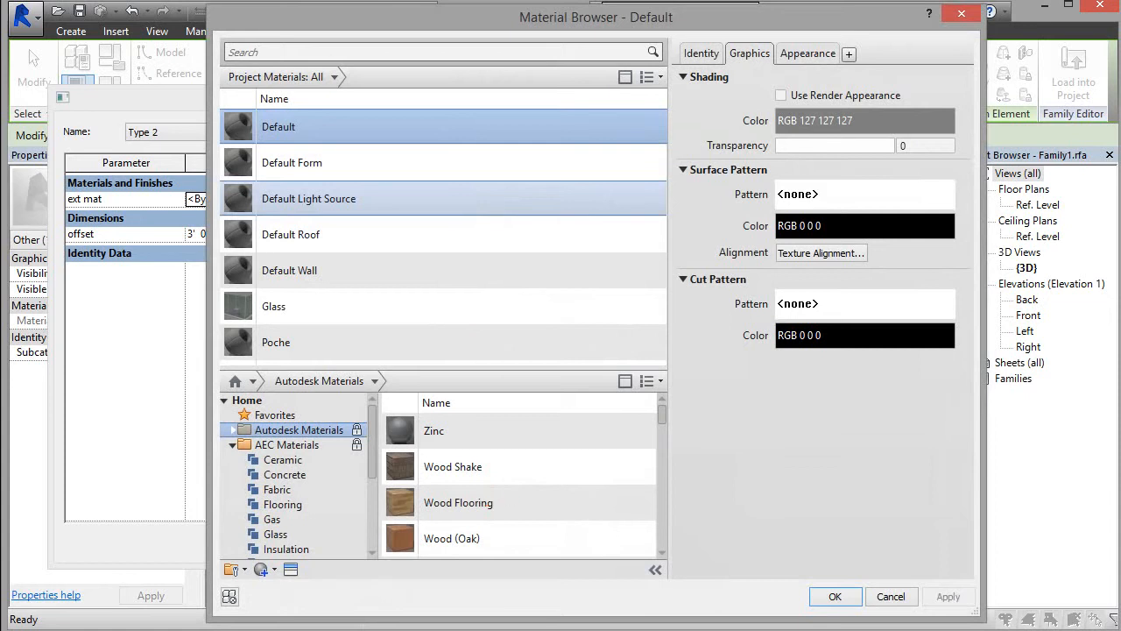
mouse_move(588, 496)
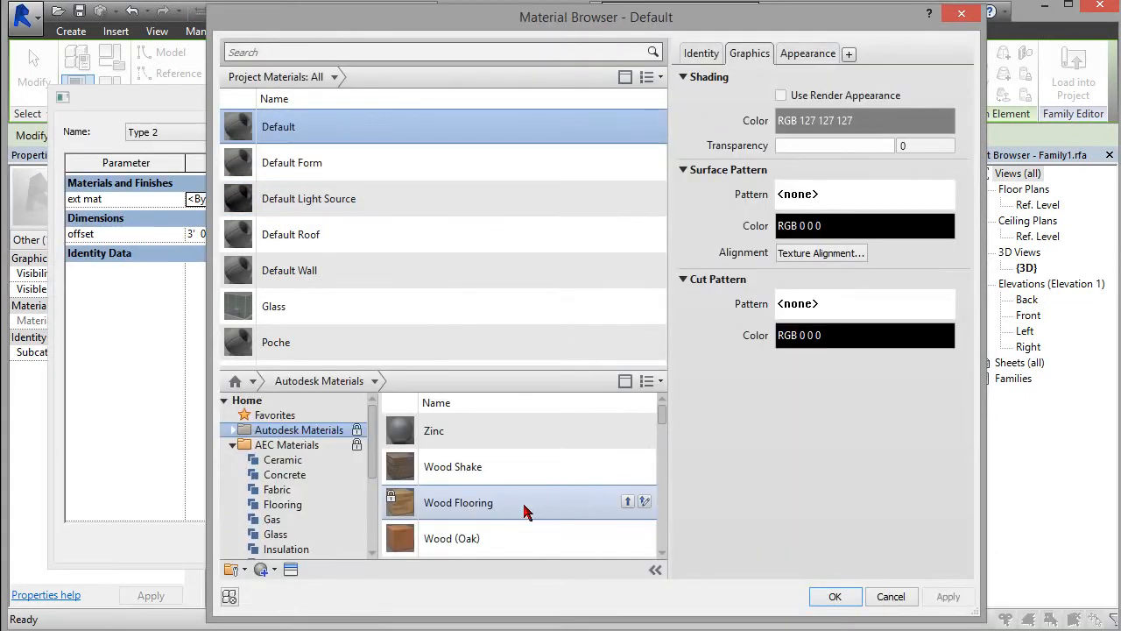
click(628, 502)
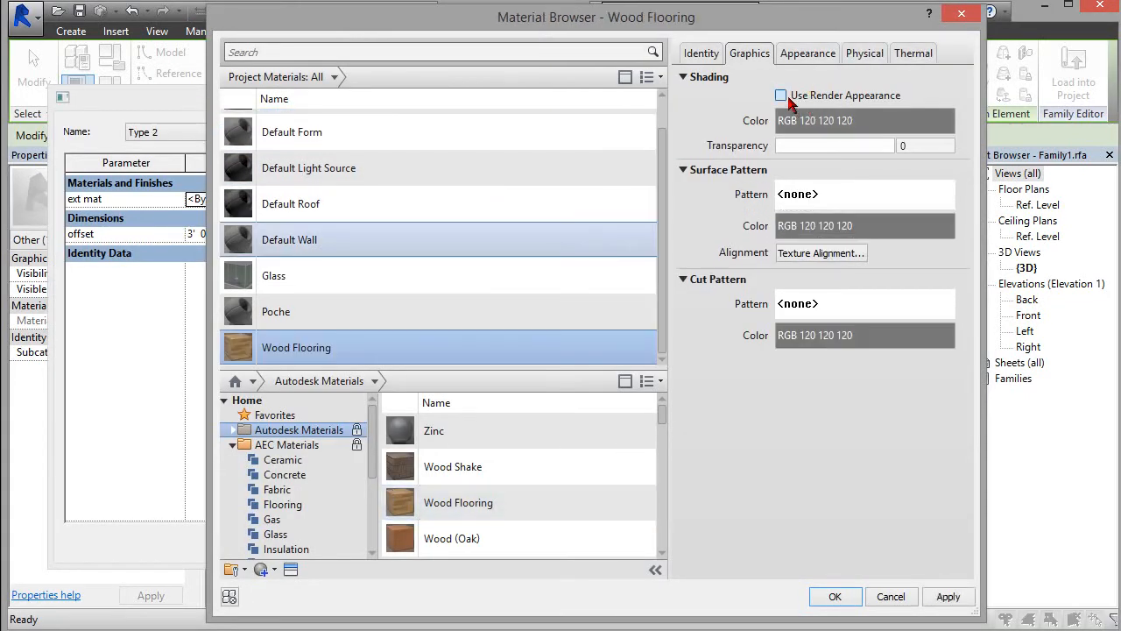
click(781, 95)
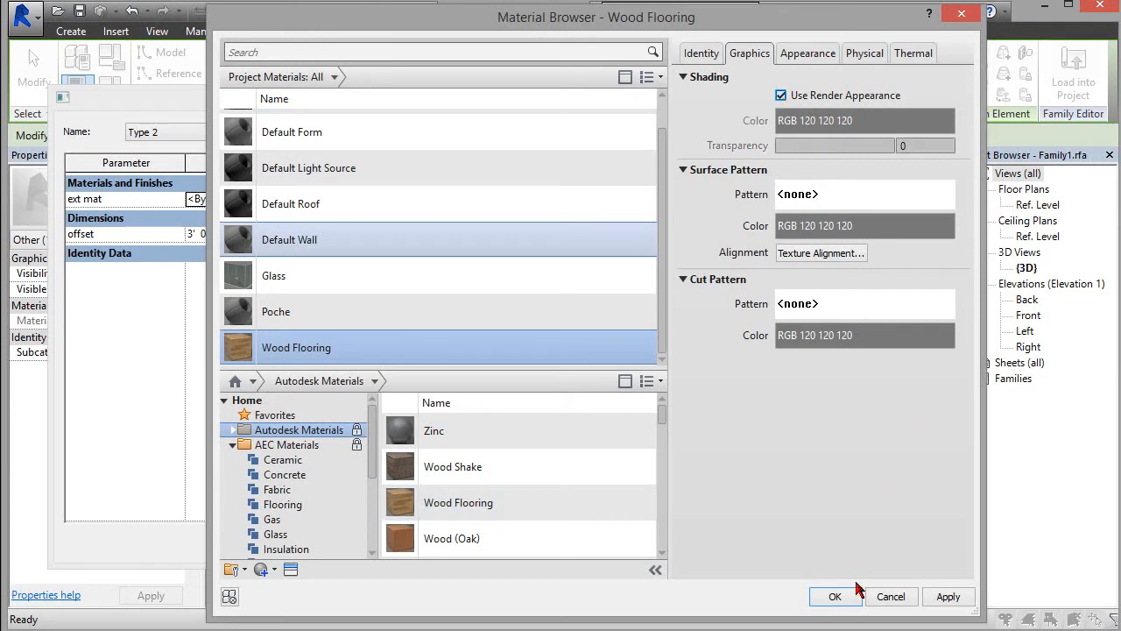
click(833, 597)
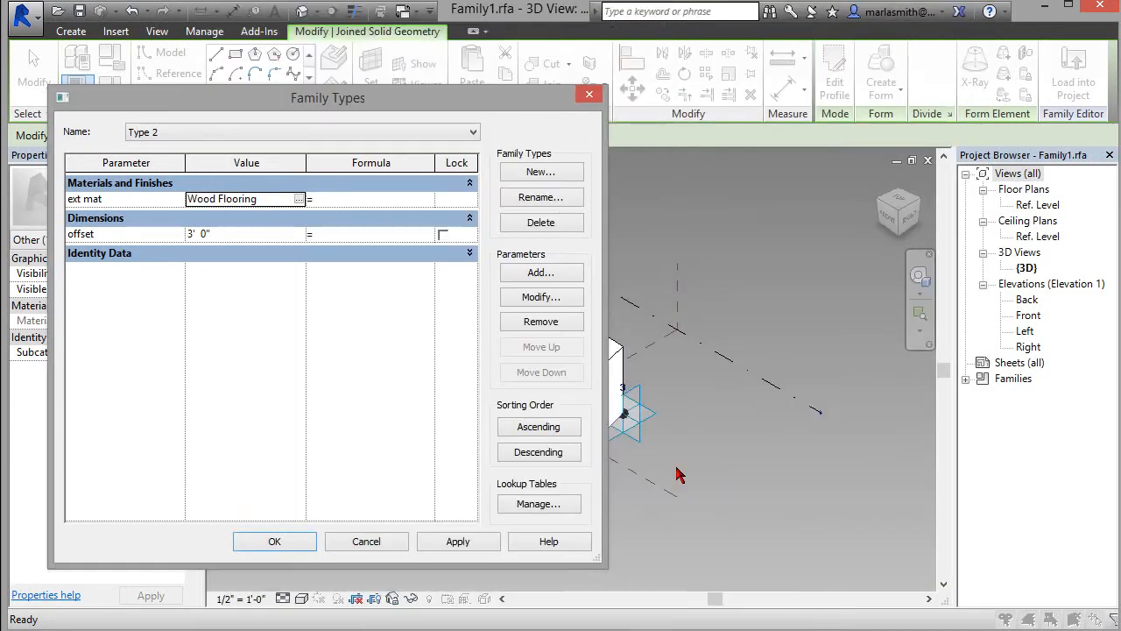
click(274, 541)
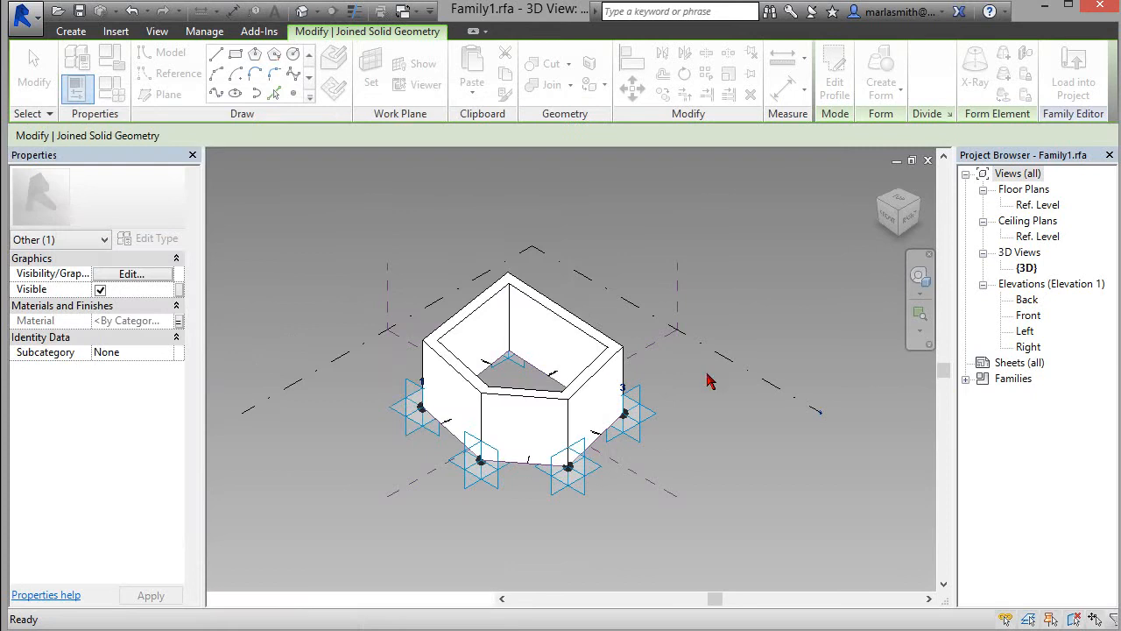
Deselect the solid form and display the family's 3D view in the Shaded visual style
key(Escape)
click(300, 598)
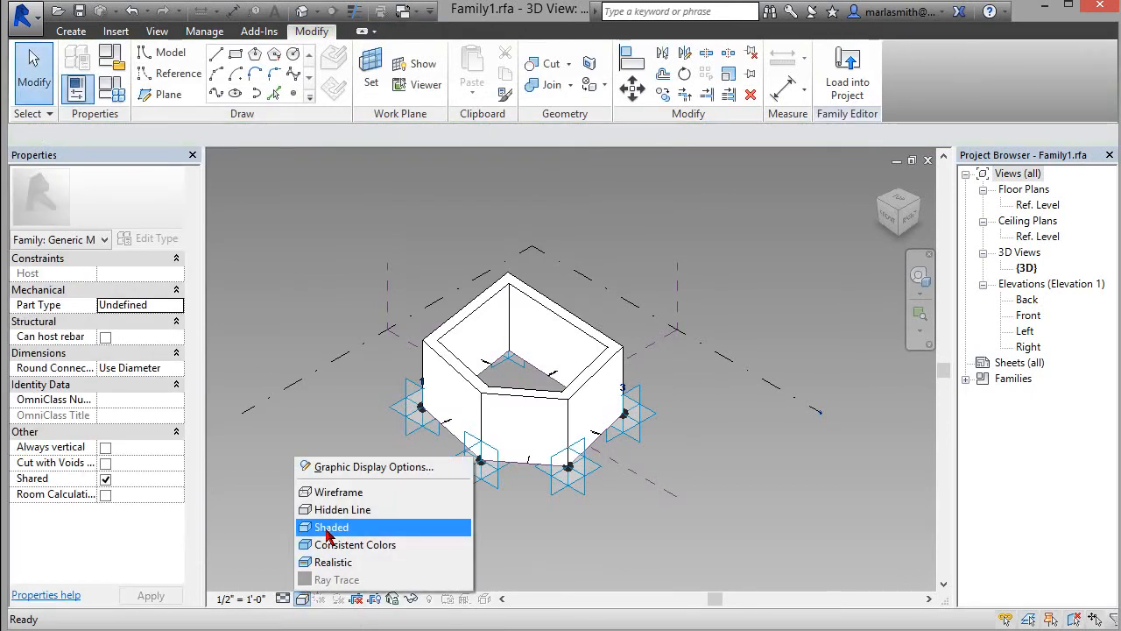
click(333, 528)
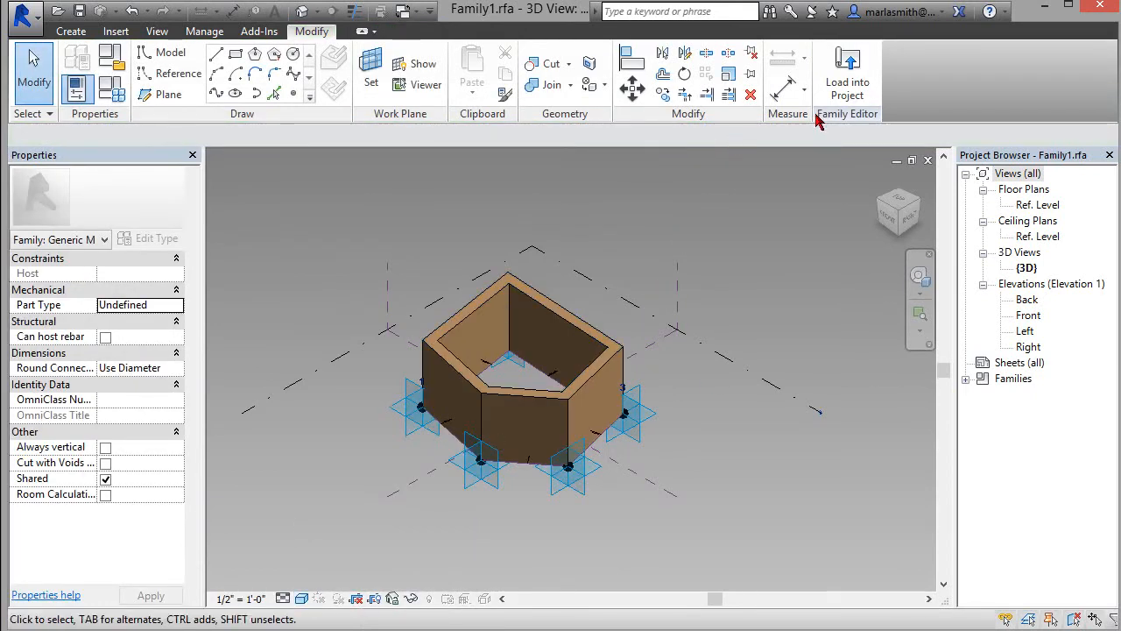
Load Family1 into Pentagon Adaptive Mass Family.rfa only, overwriting the existing version and its parameter values
click(847, 70)
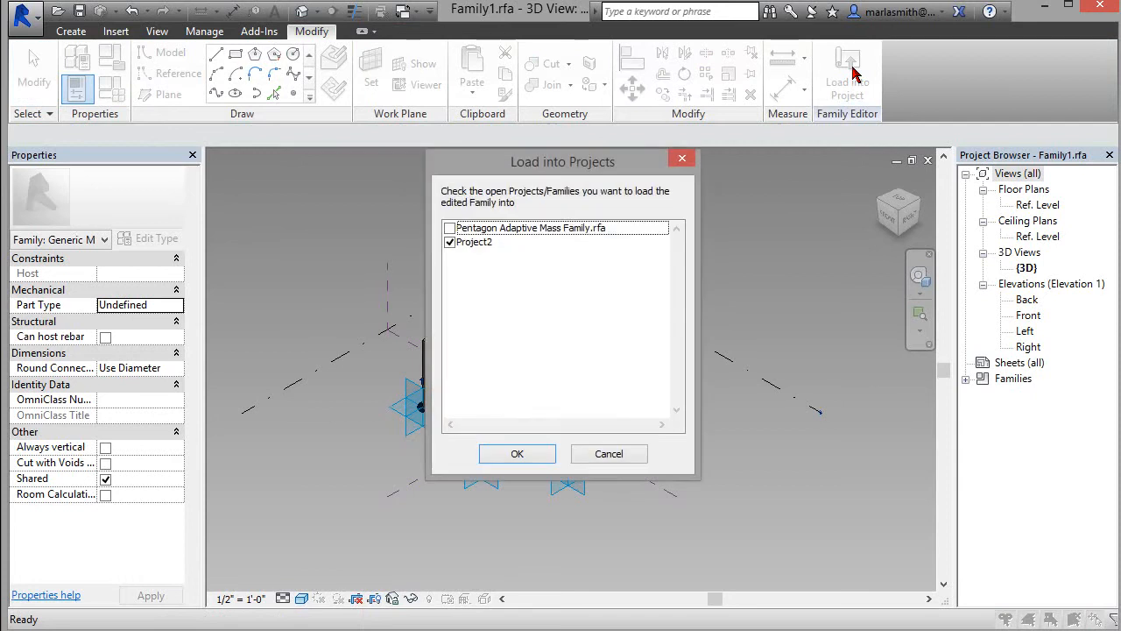
click(450, 228)
click(449, 242)
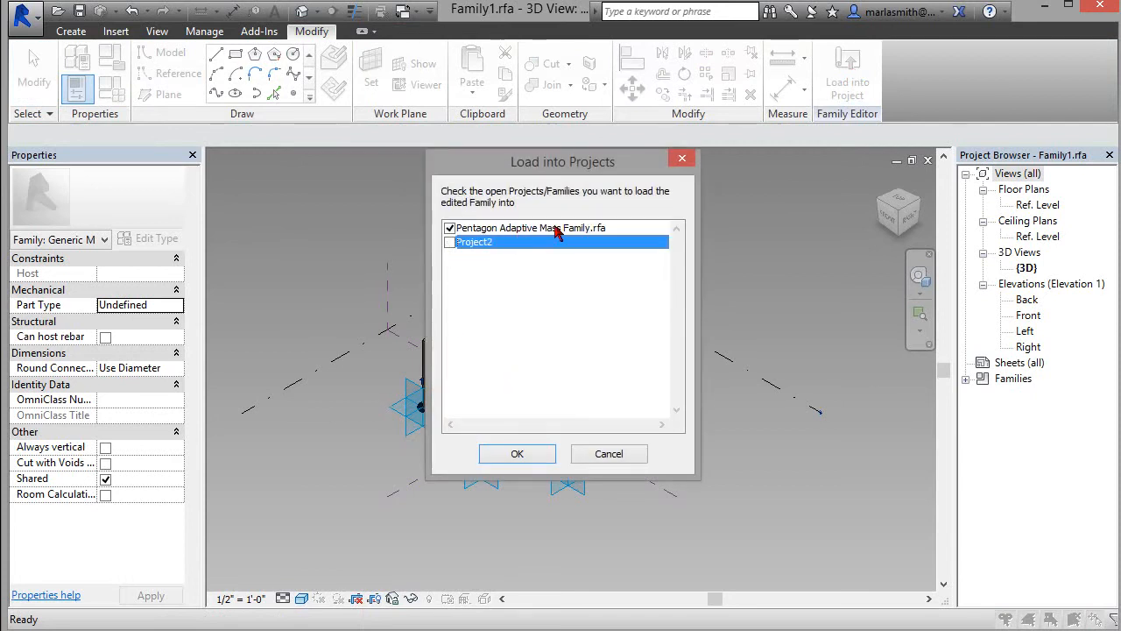
click(520, 462)
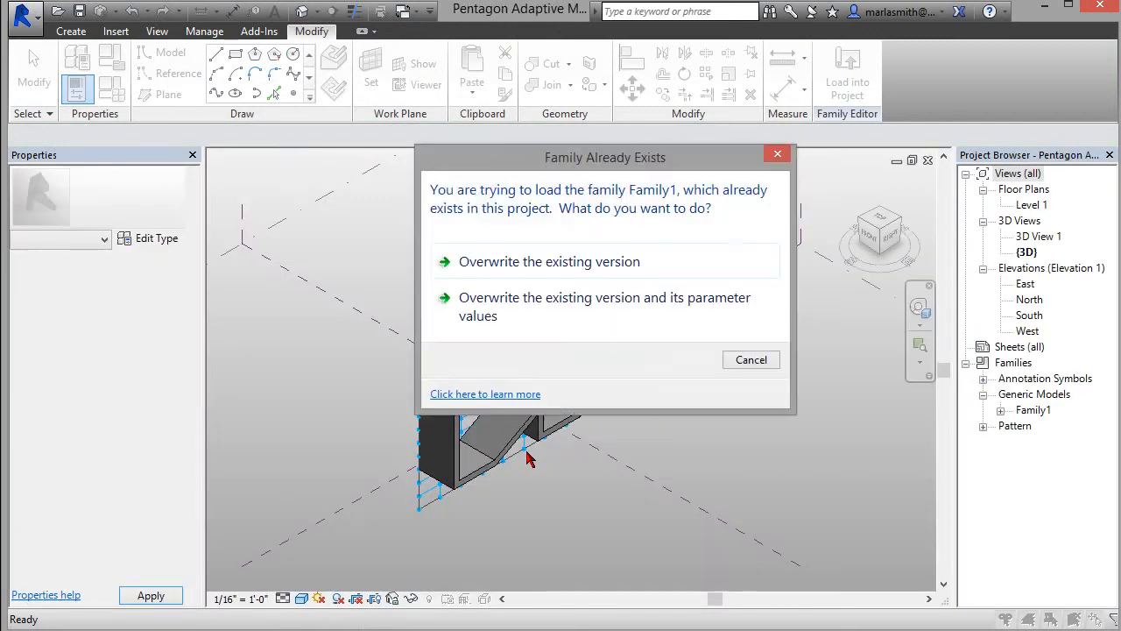
click(569, 297)
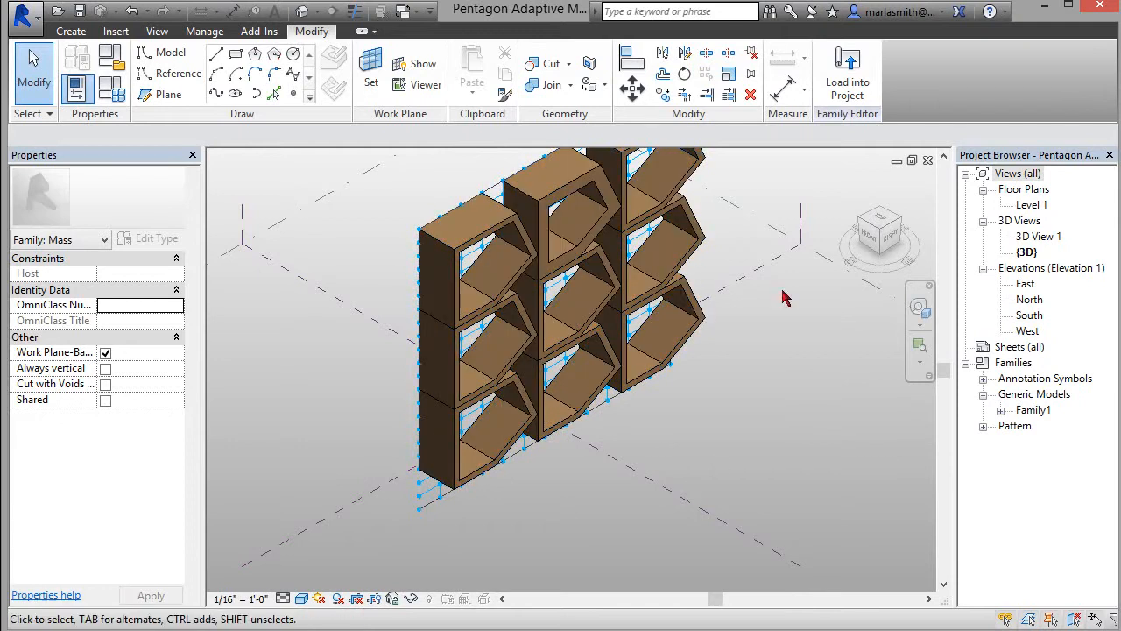
Load the Pentagon Adaptive Mass Family into Project2, overwriting the existing version and the shared sub-component family but not their parameter values
click(854, 81)
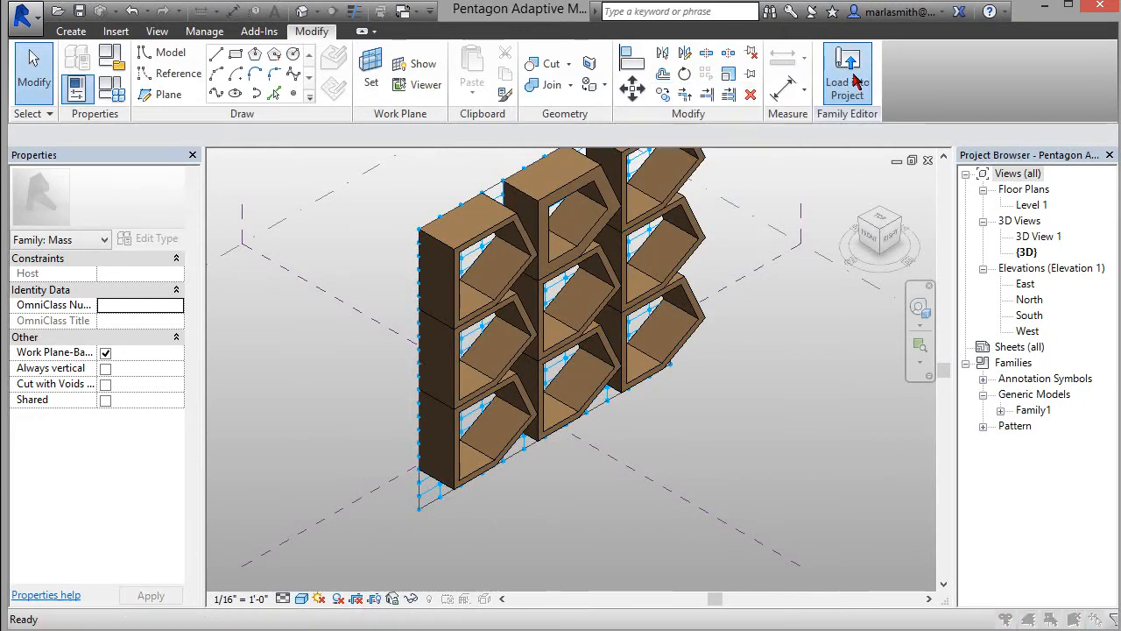
click(451, 243)
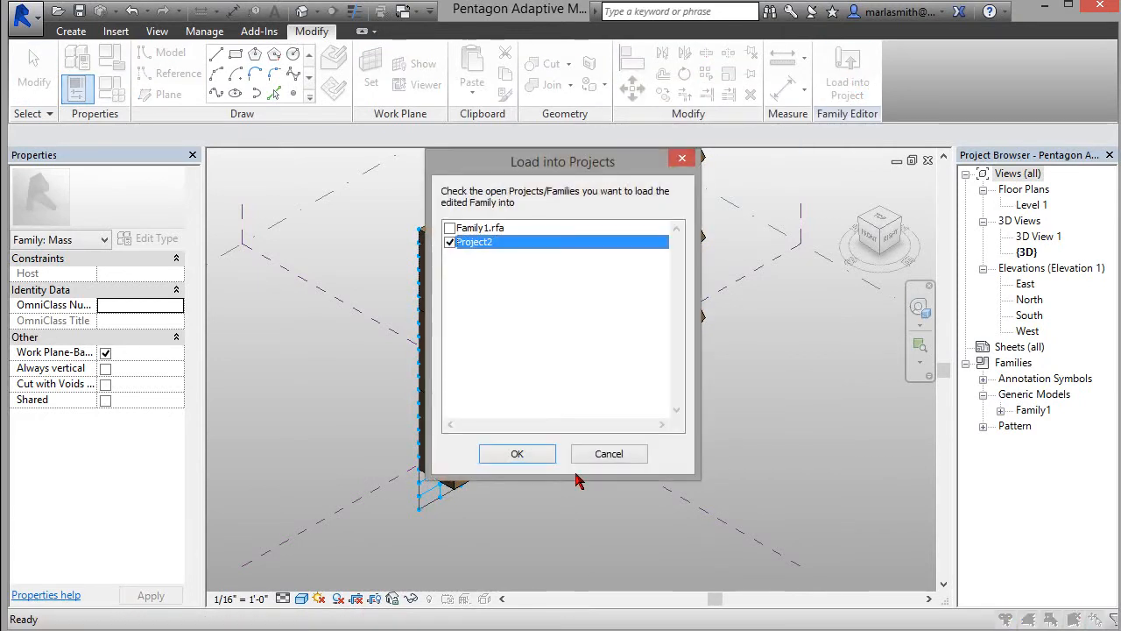
click(522, 455)
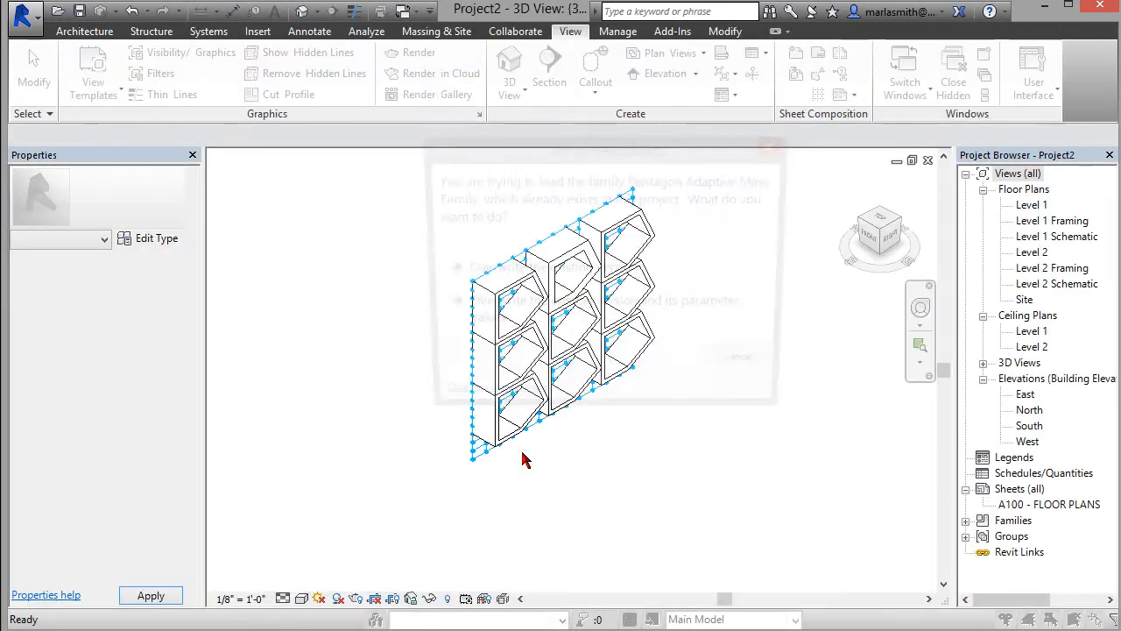
drag(490, 181, 318, 201)
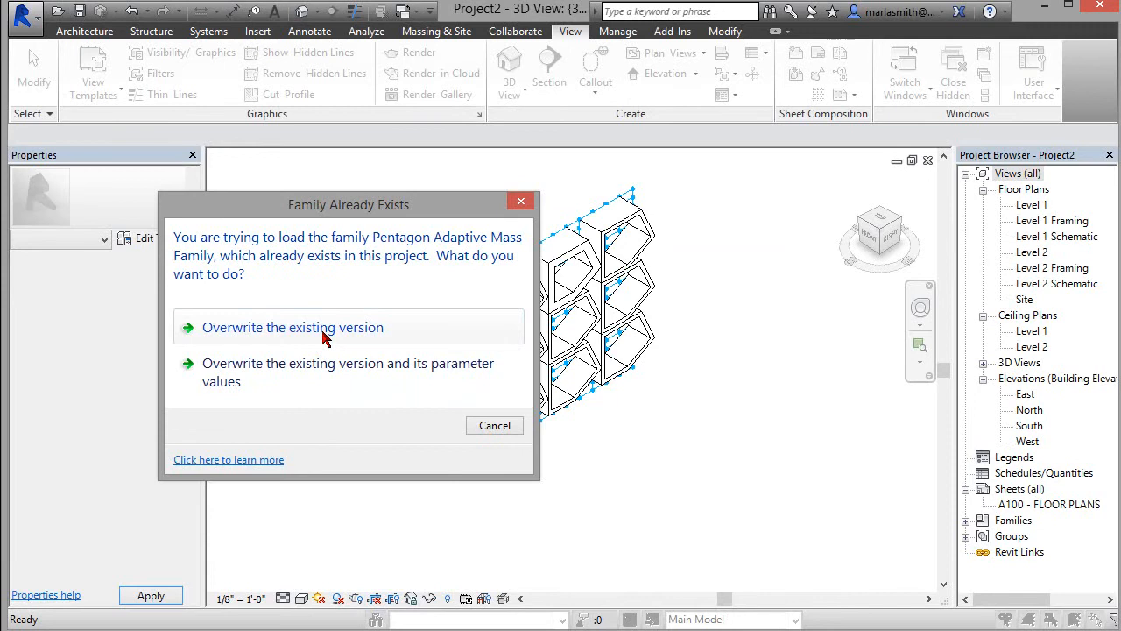
click(294, 327)
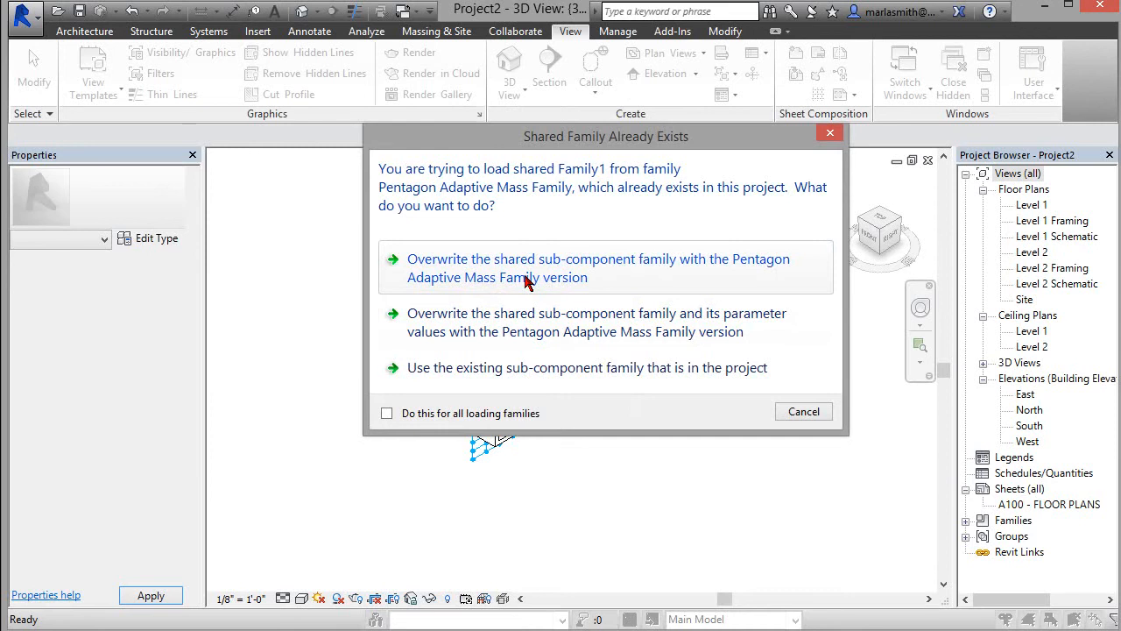
click(526, 279)
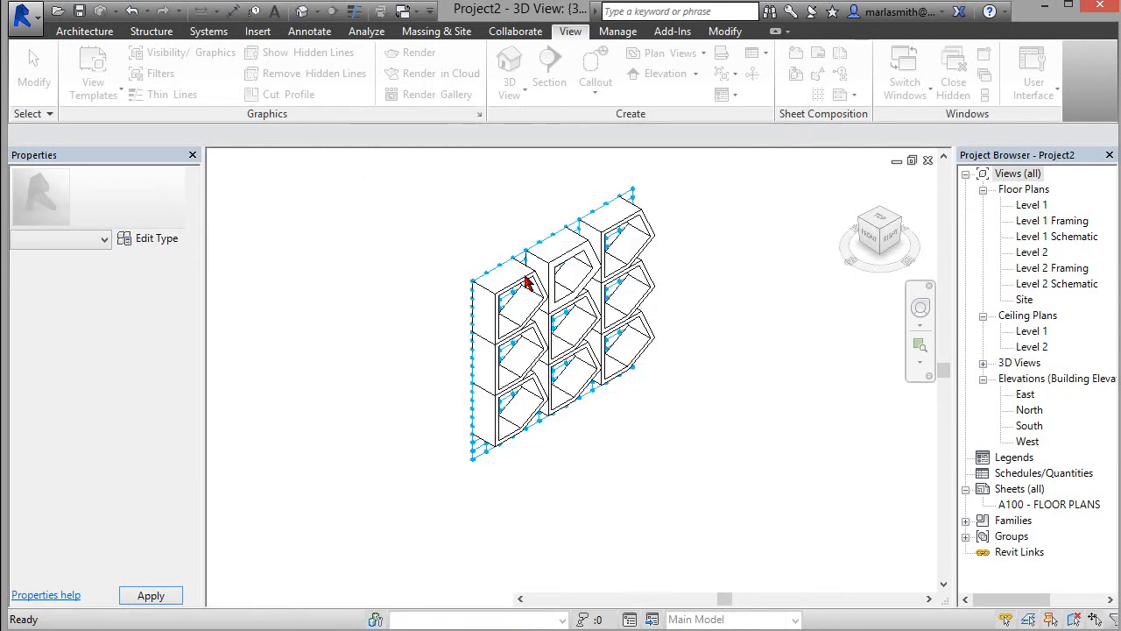
Display Project2's 3D view of the mass panels in the Shaded visual style
click(301, 599)
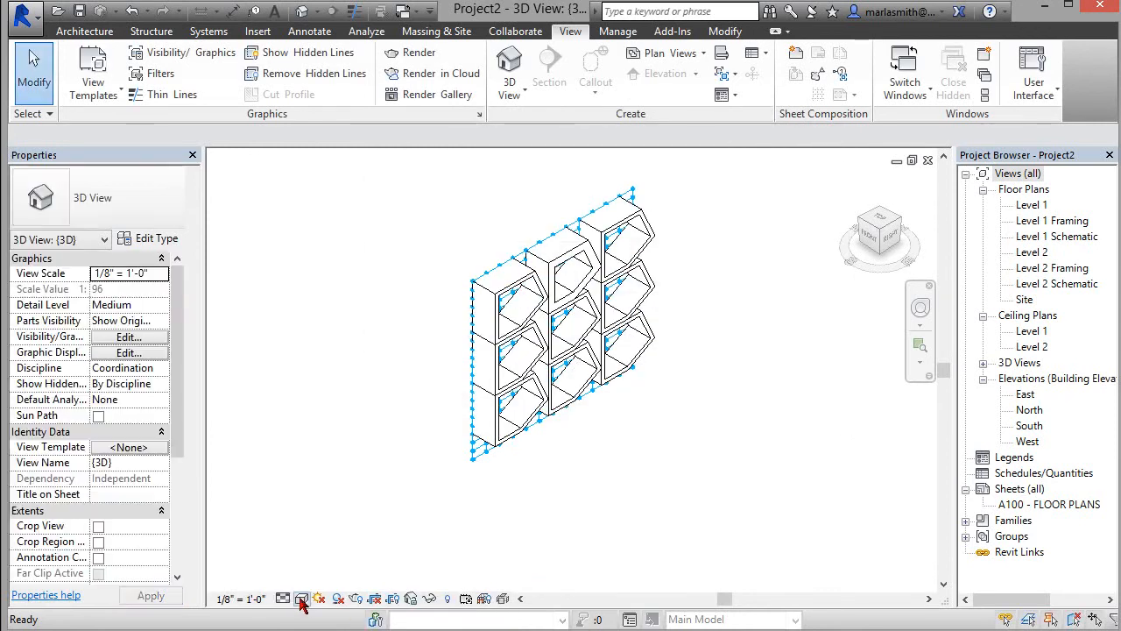
click(324, 529)
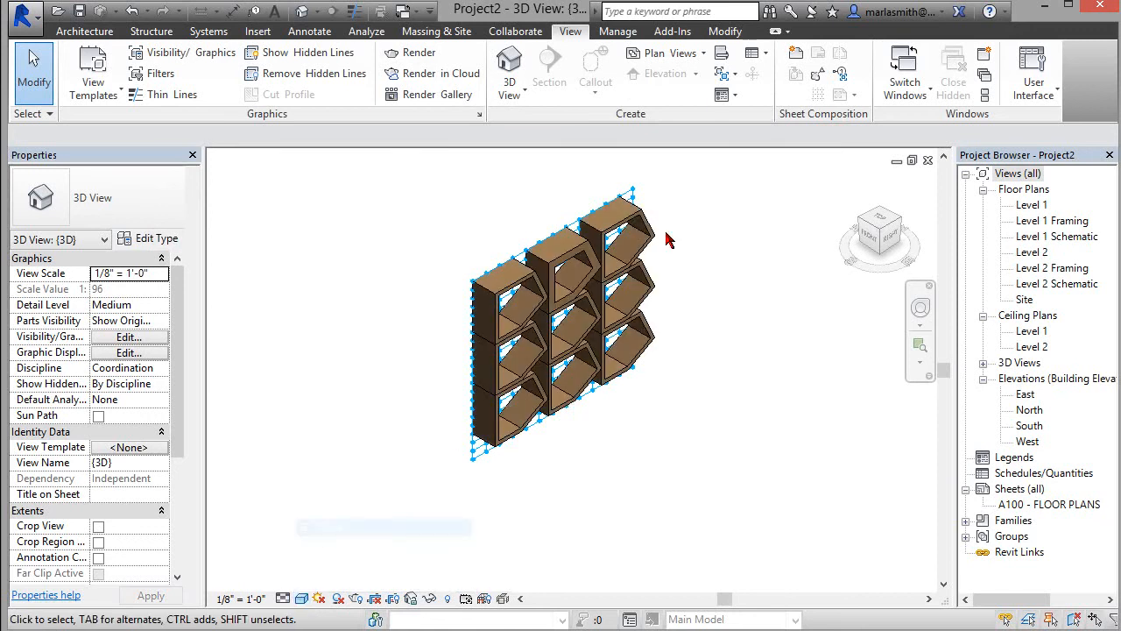
scroll(536, 246, up, 2)
scroll(447, 212, down, 1)
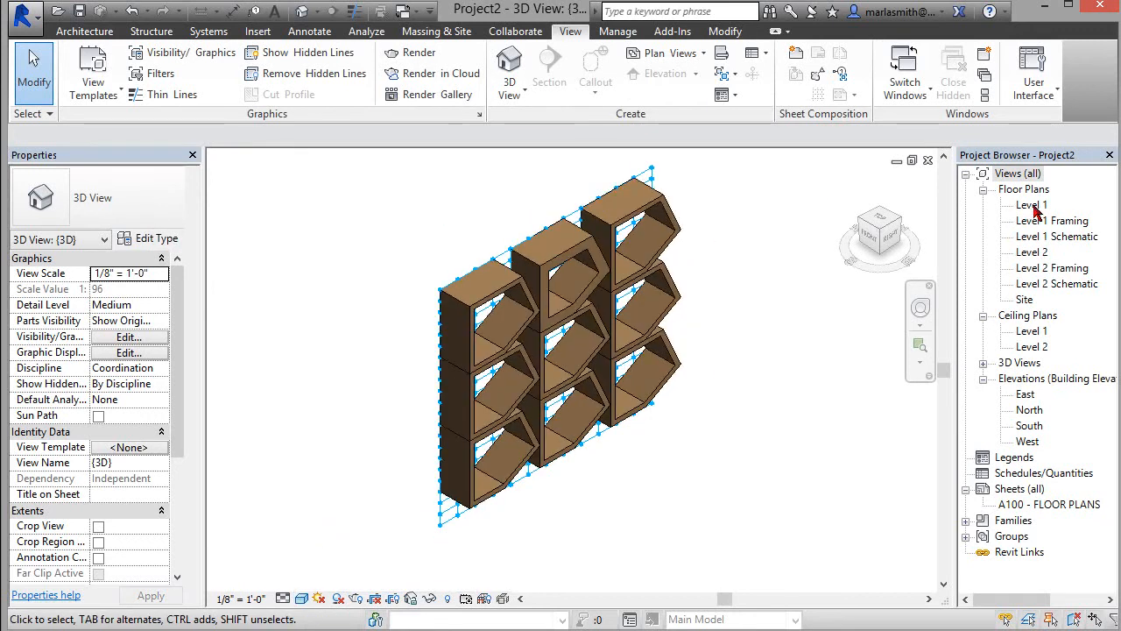
In the Site floor plan, draw a building section lengthwise through the mass panels and open its section view
double_click(1023, 299)
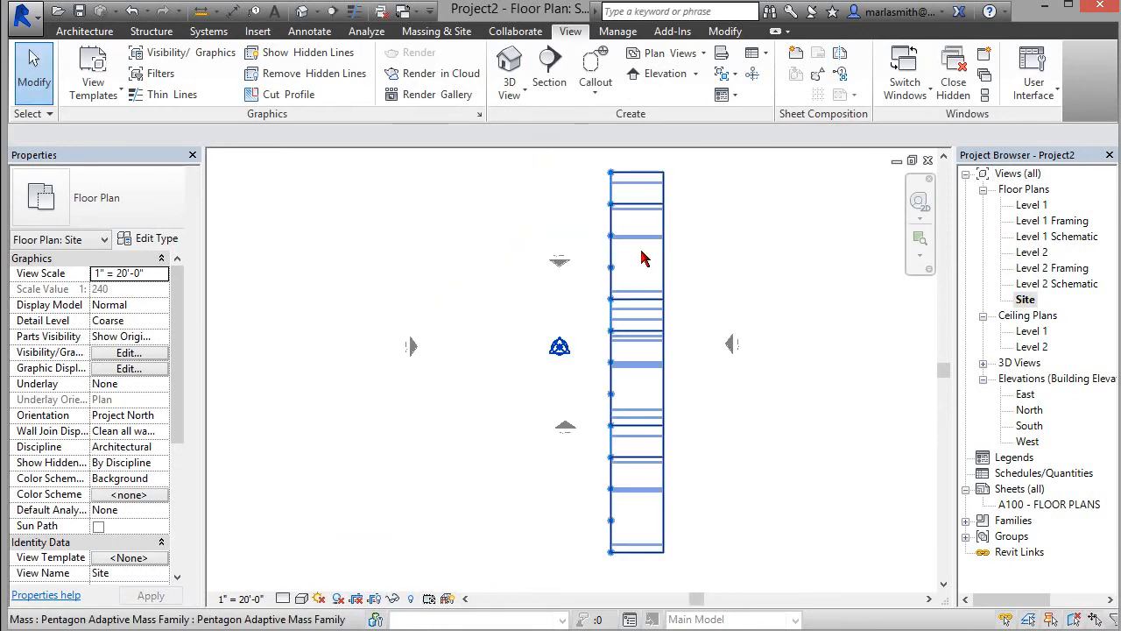
click(549, 70)
click(637, 154)
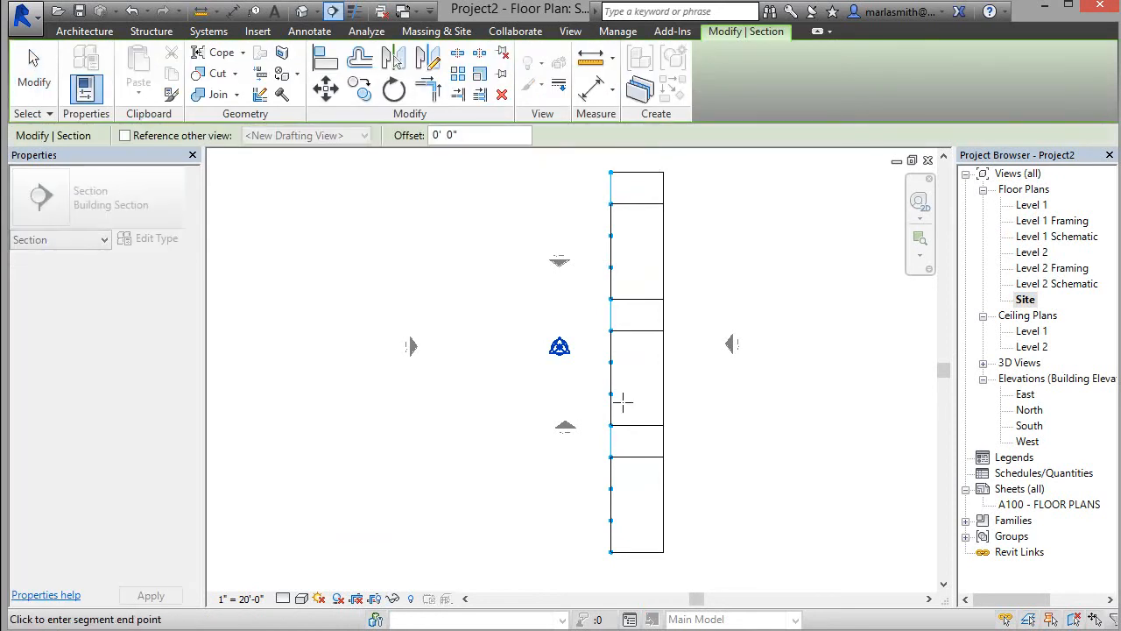
click(631, 578)
scroll(688, 408, down, 1)
click(738, 226)
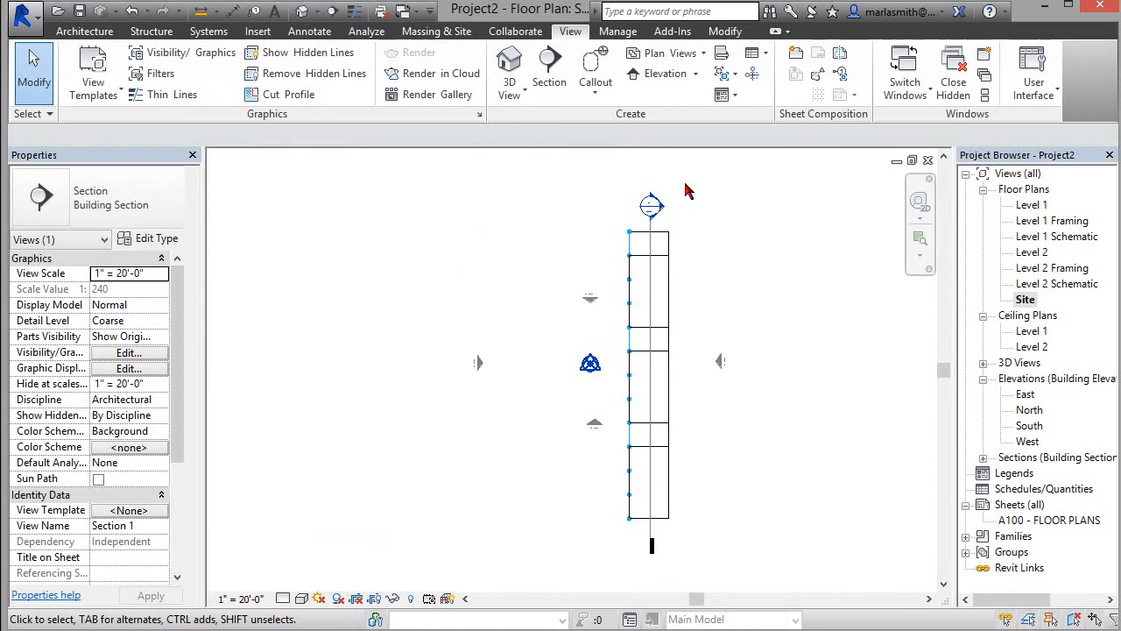
double_click(655, 206)
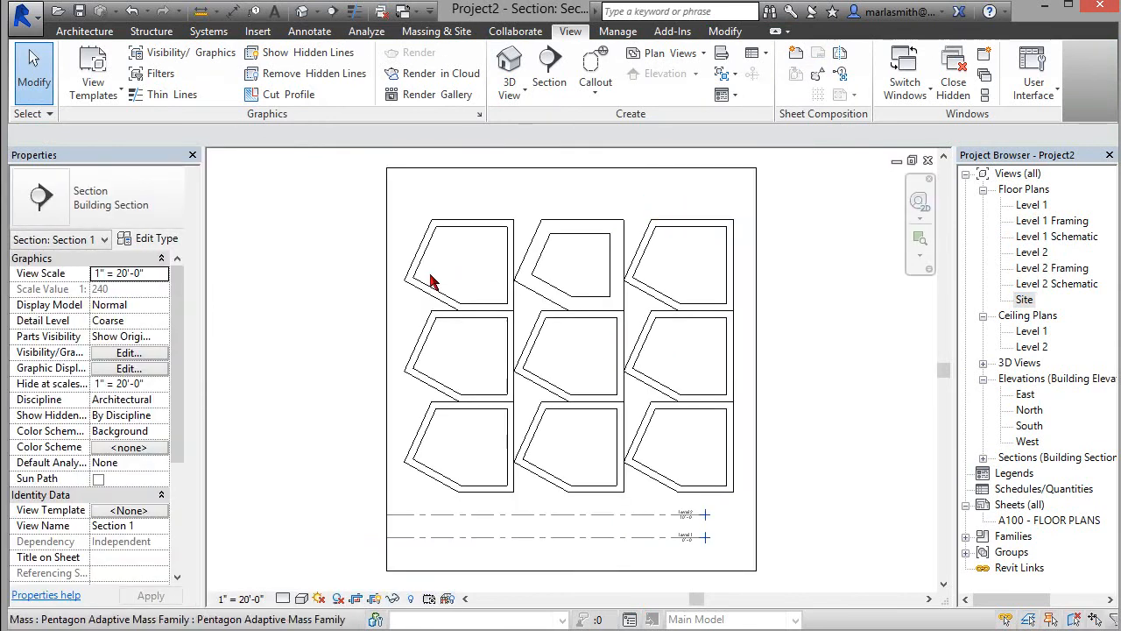
Override the Generic Models category's cut pattern in Section 1 with a solid fill in RGB 255-128-000
scroll(504, 205, up, 5)
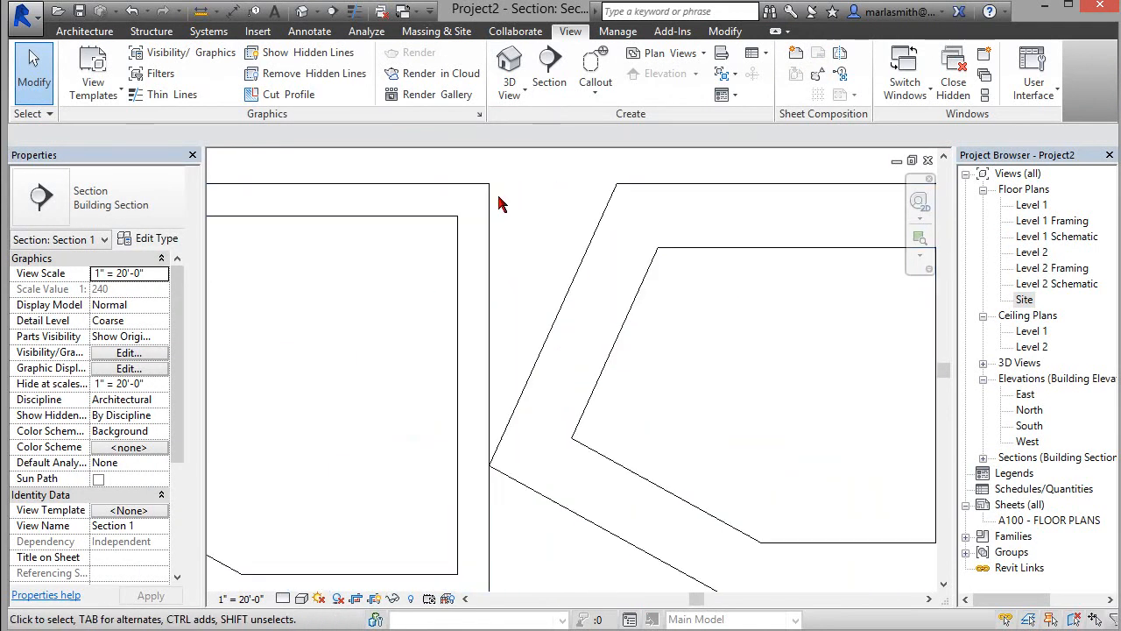
scroll(483, 249, up, 1)
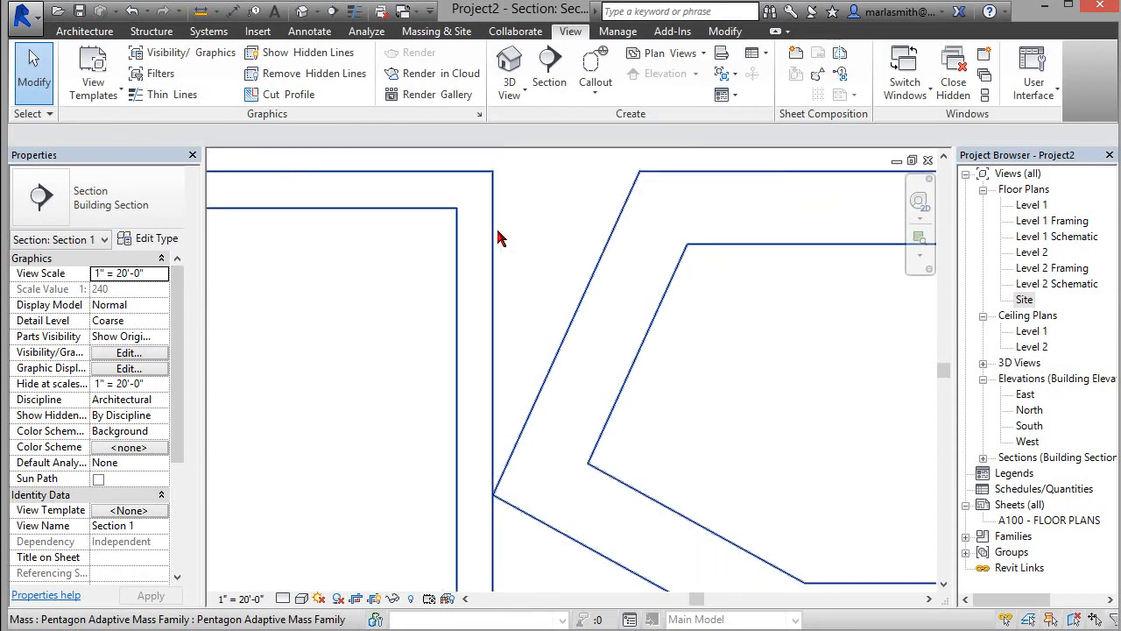
scroll(499, 238, down, 4)
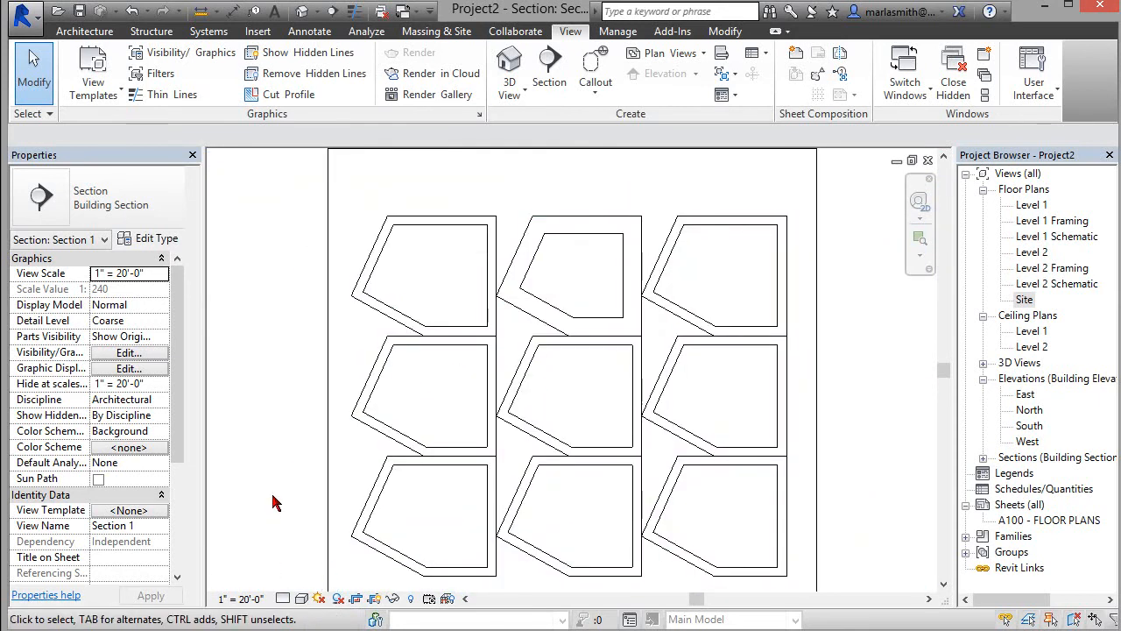
key(v)
key(v)
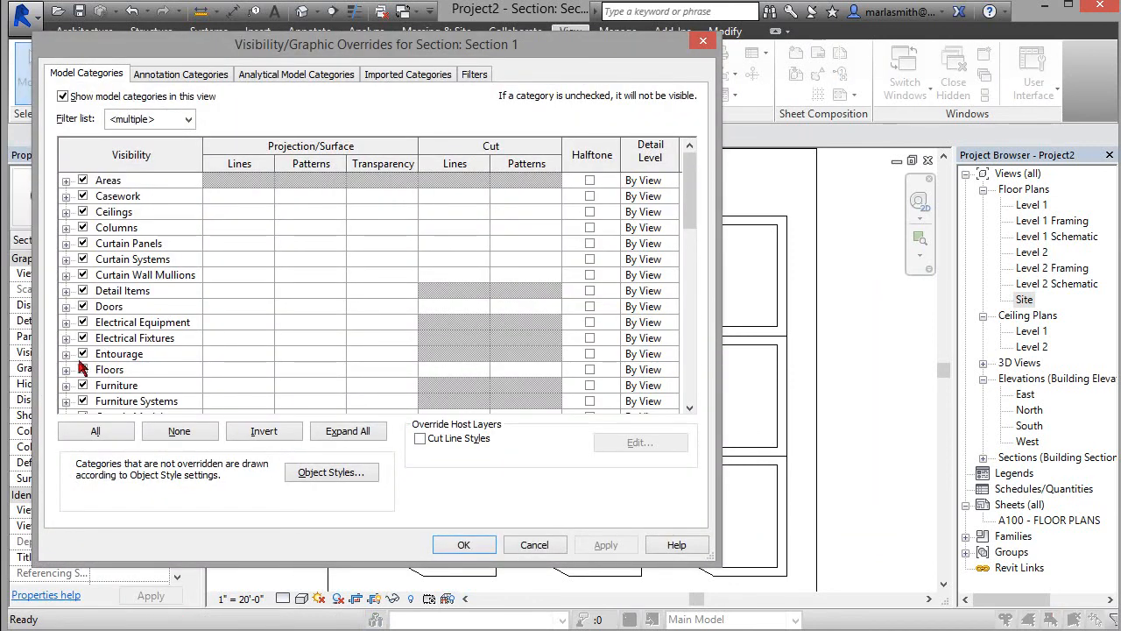
click(690, 410)
click(690, 410)
click(690, 410)
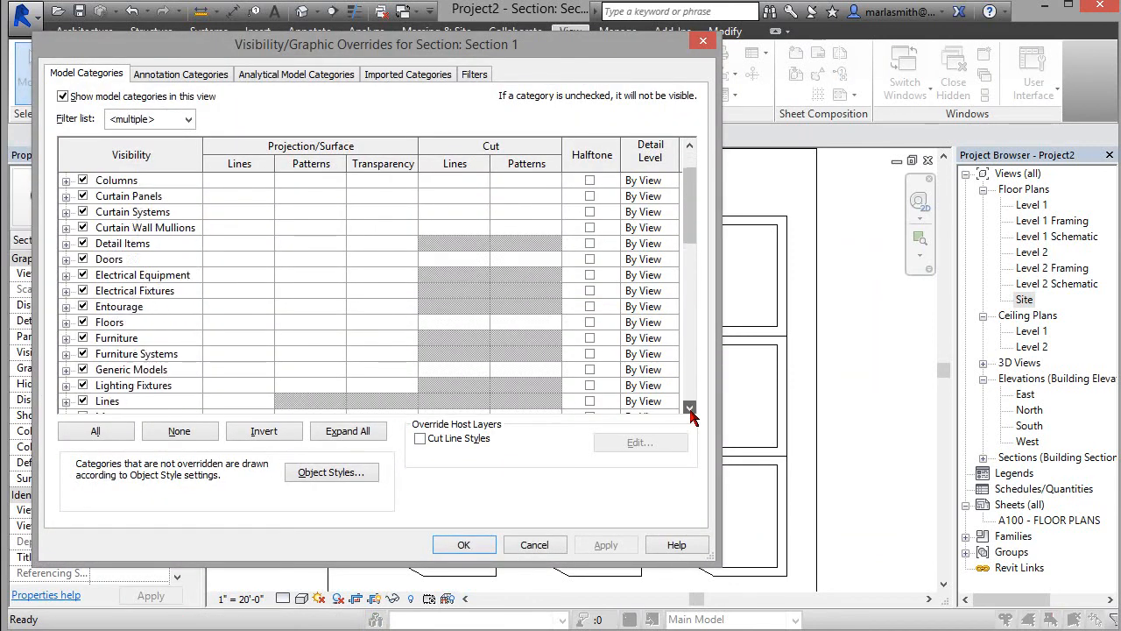
click(690, 410)
click(690, 410)
click(690, 410)
click(690, 410)
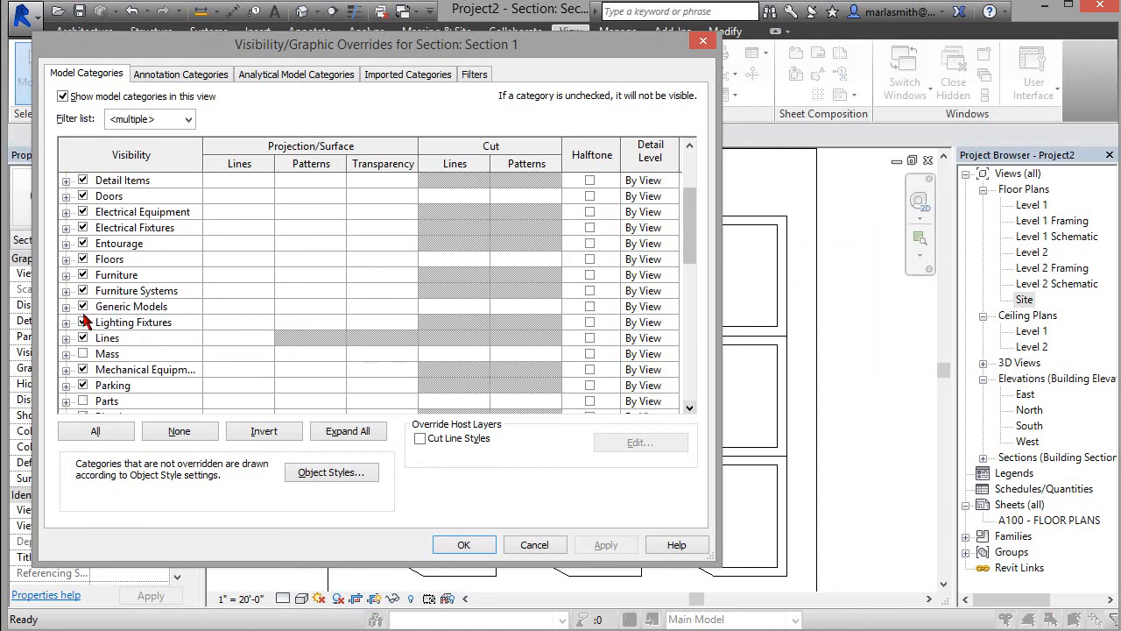
click(547, 313)
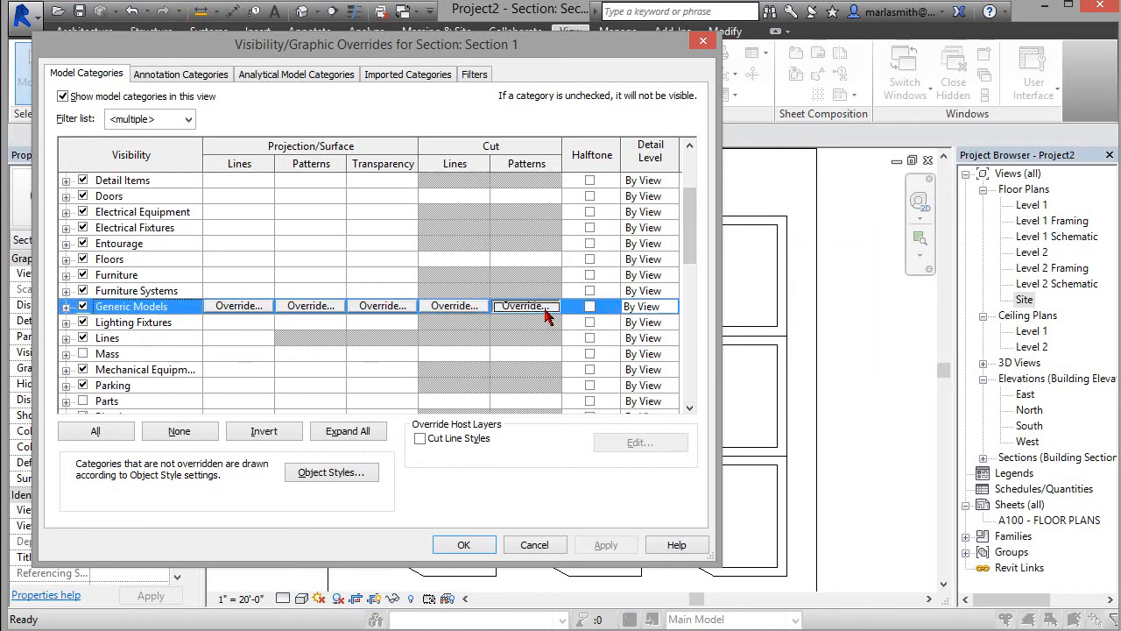
click(545, 308)
click(417, 298)
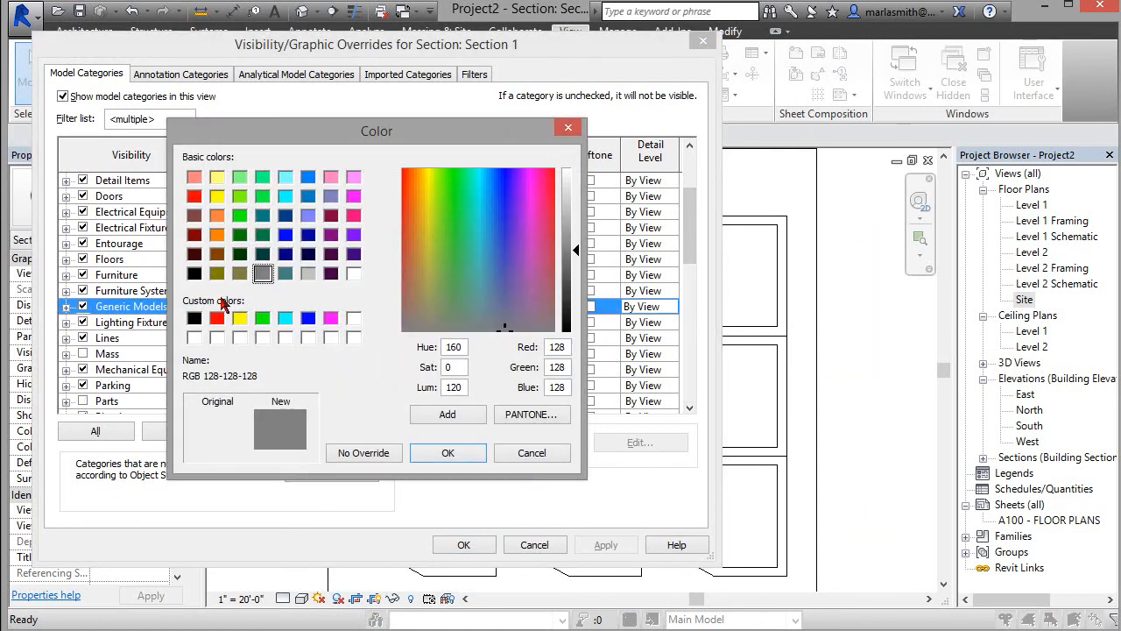
click(218, 235)
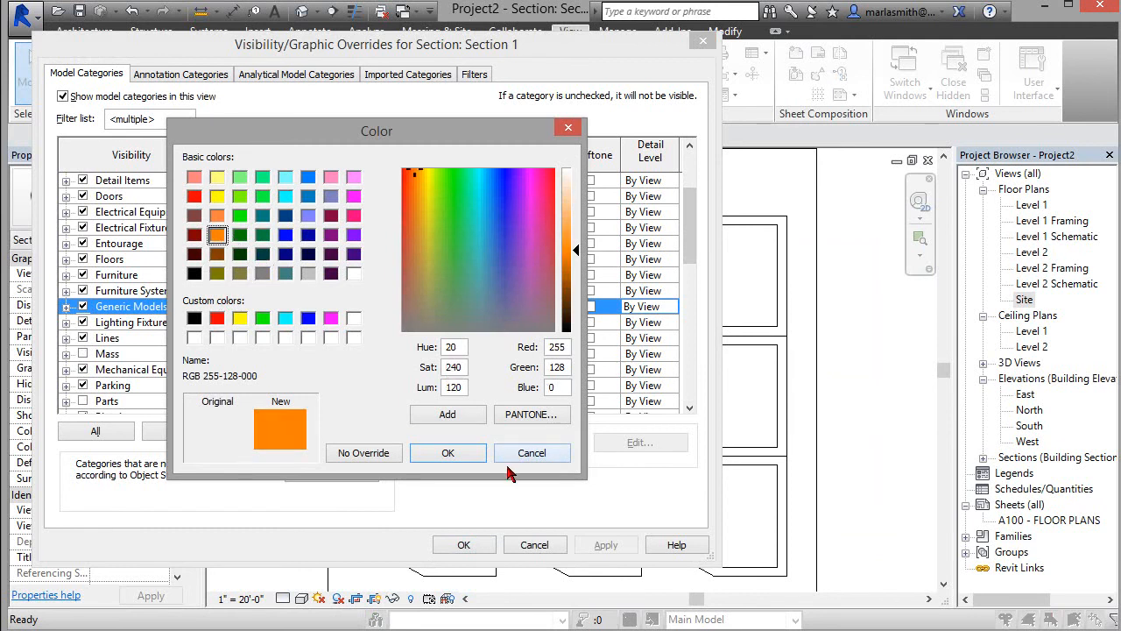
click(447, 453)
click(429, 329)
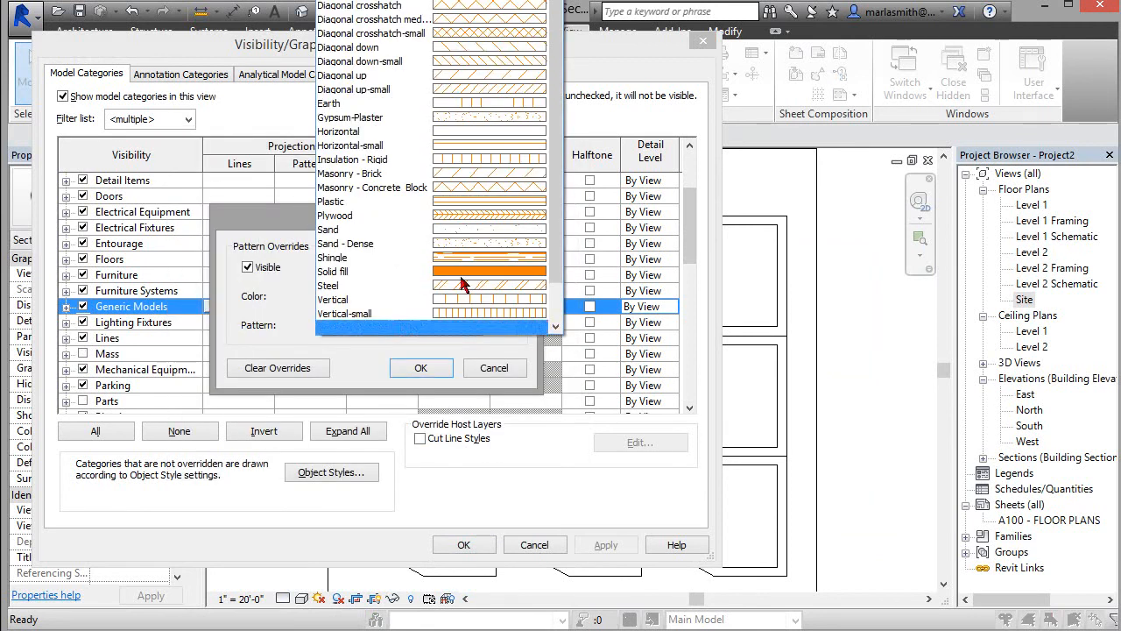
click(461, 274)
click(422, 369)
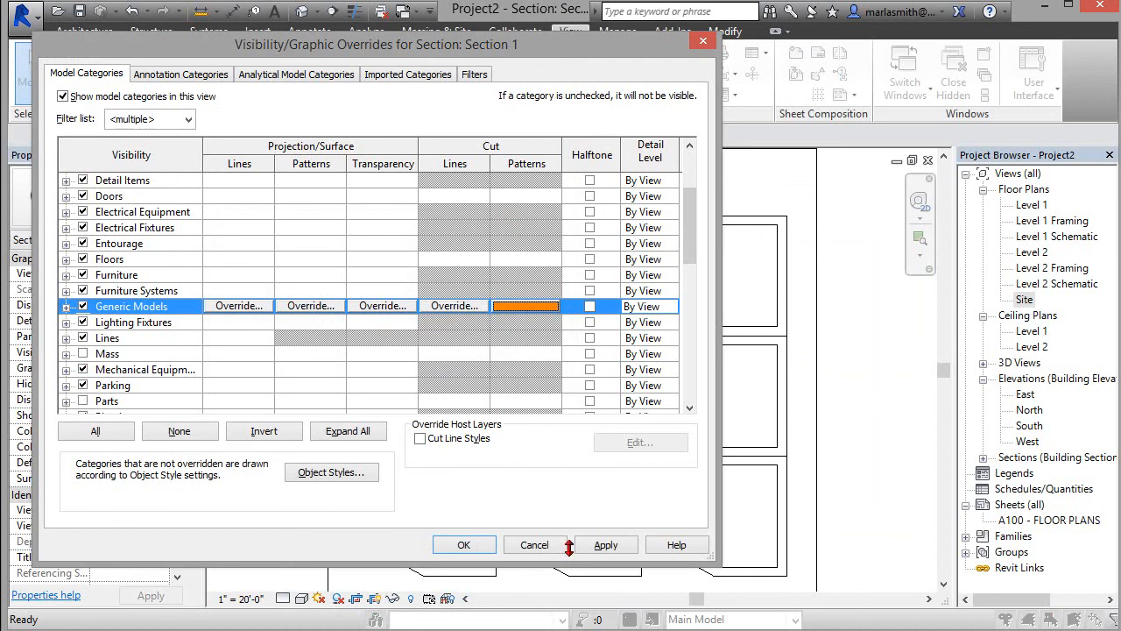
click(605, 545)
click(463, 545)
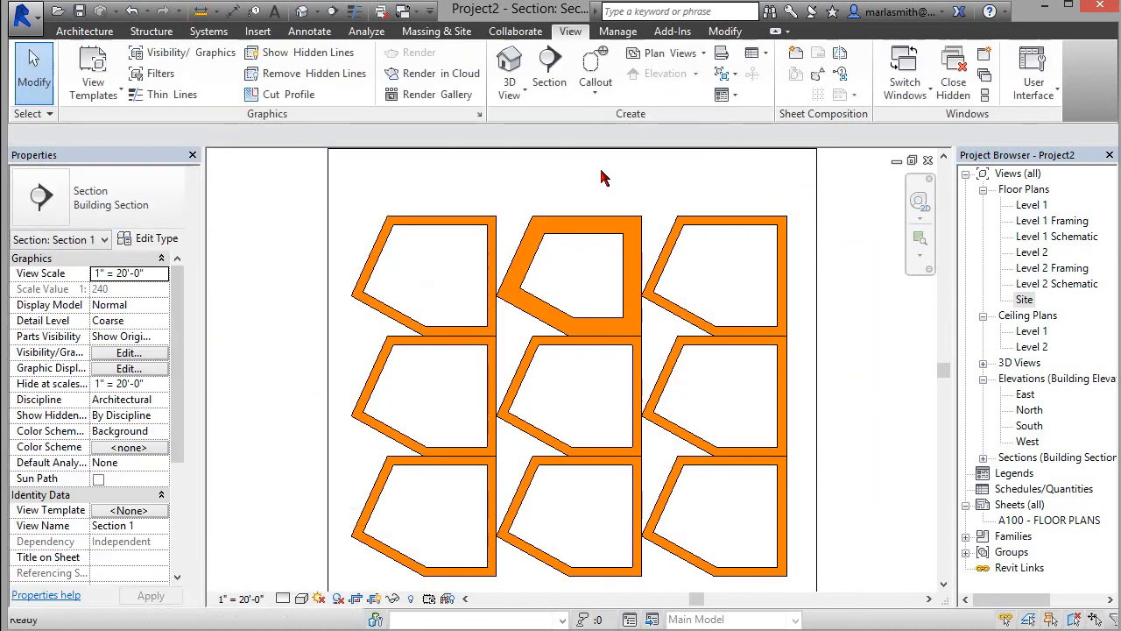